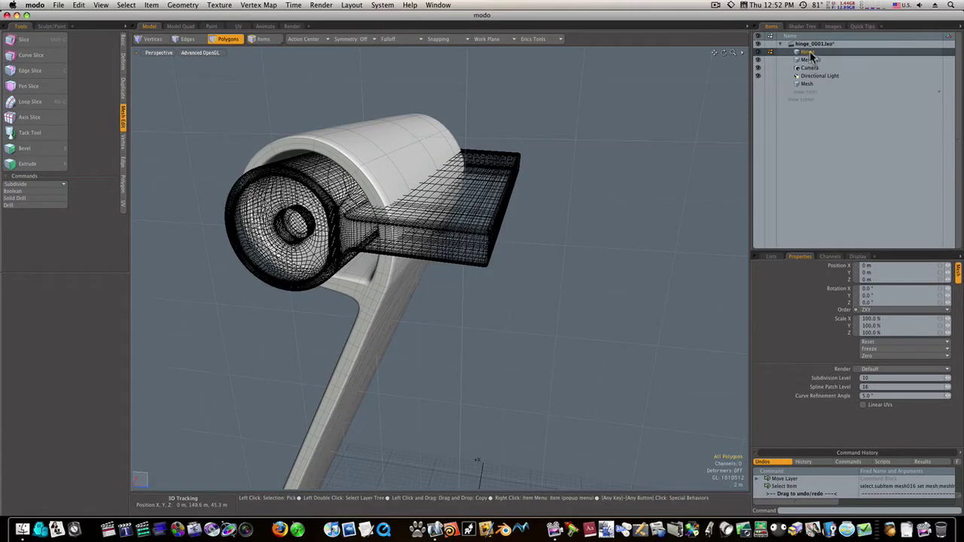
- Compare the Hinge and Mesh (2) layers by activating each one and toggling the visibility of Mesh (2)
{"action": "left_click", "coordinate": [810, 60]}
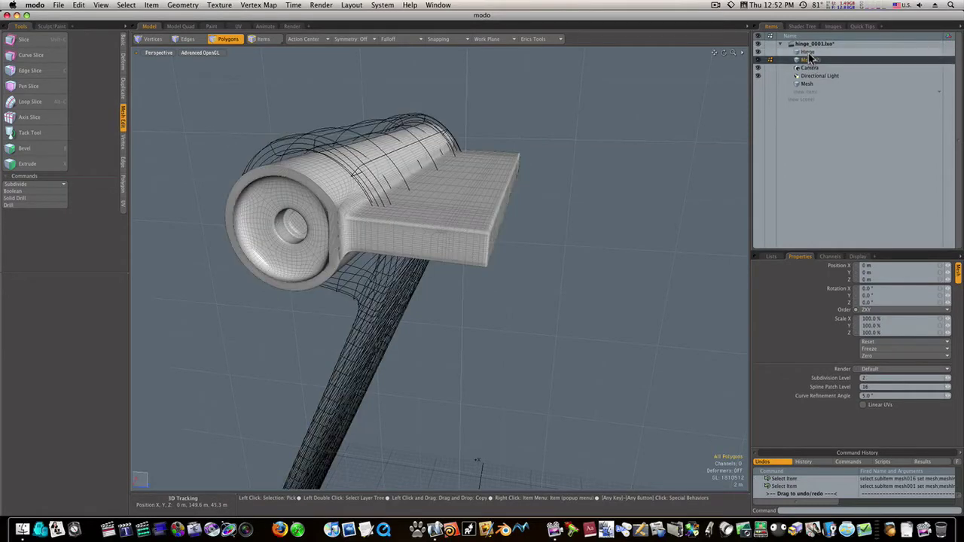
{"action": "double_click", "coordinate": [811, 52]}
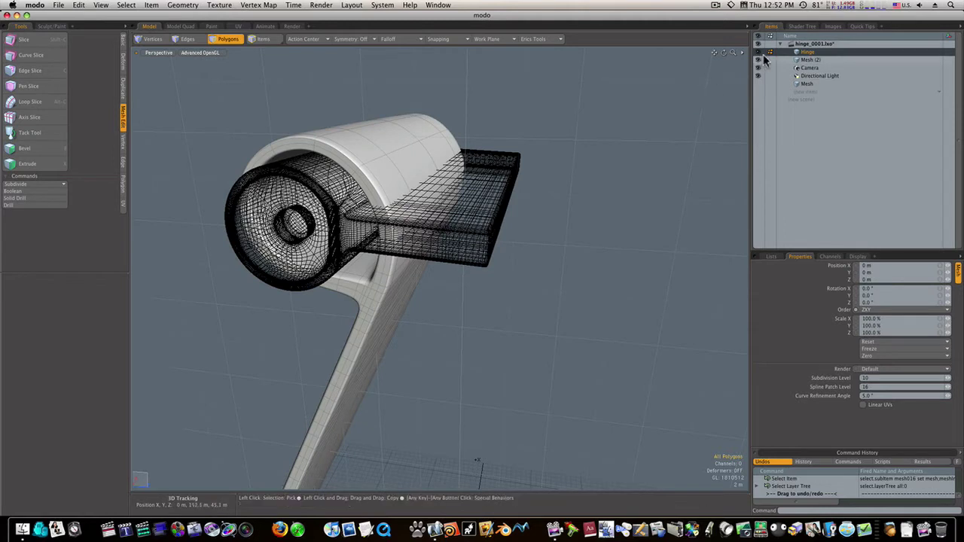
{"action": "left_click", "coordinate": [758, 59]}
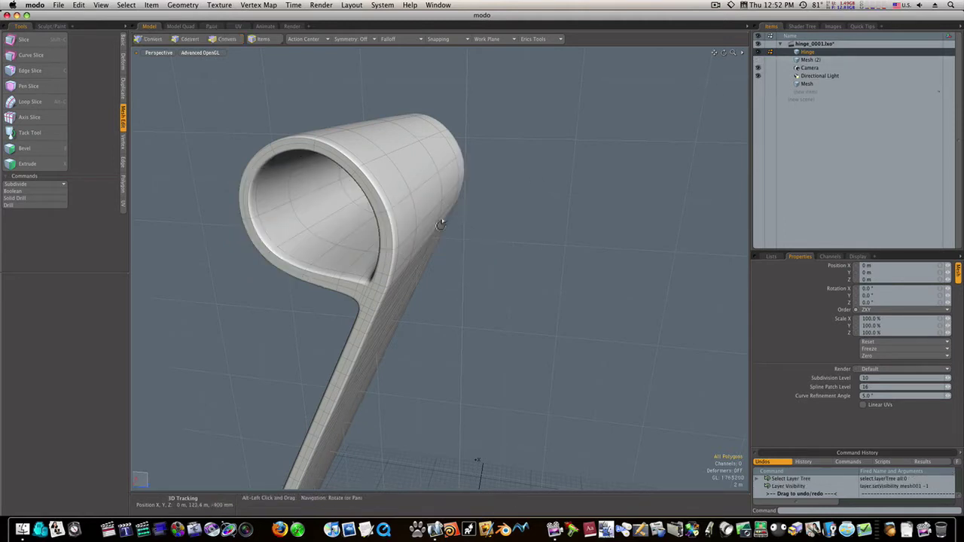
{"action": "left_click", "coordinate": [759, 59]}
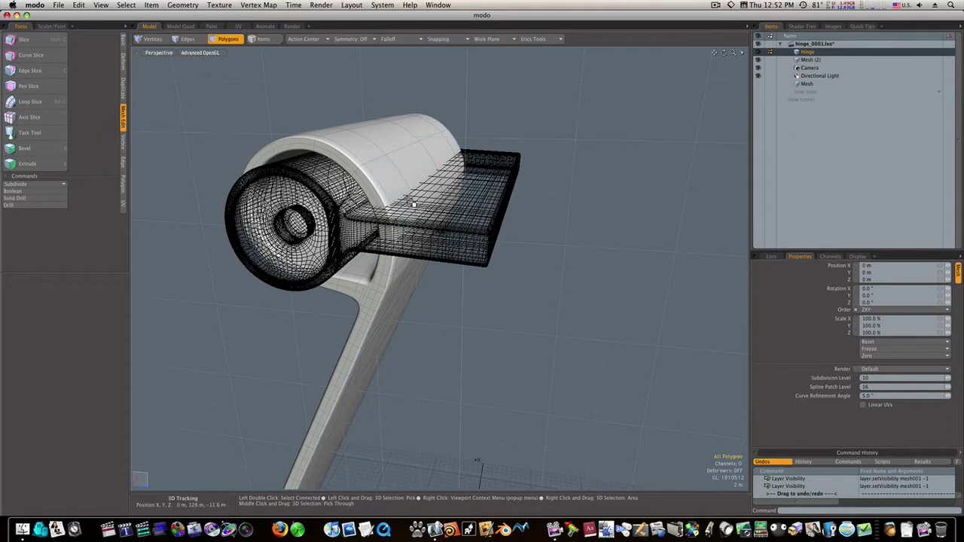
- Turn off subdivision for all connected polygons of the Hinge mesh
{"action": "double_click", "coordinate": [403, 197]}
{"action": "key", "text": "Tab"}
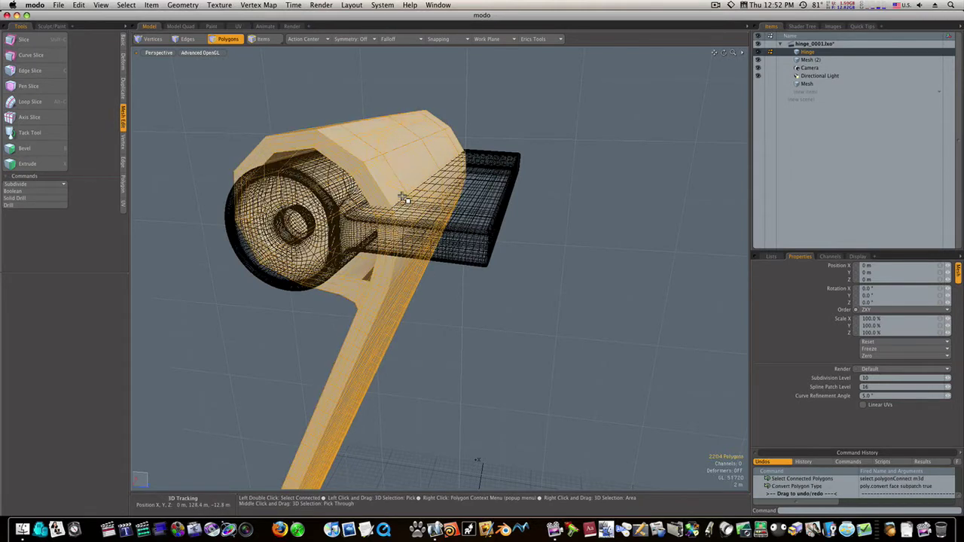
{"action": "left_click", "coordinate": [486, 329]}
- Delete the polygon loops of the hinge barrel where the plate of Mesh (2) passes through it
{"action": "left_click_drag", "start_coordinate": [377, 191], "coordinate": [381, 193]}
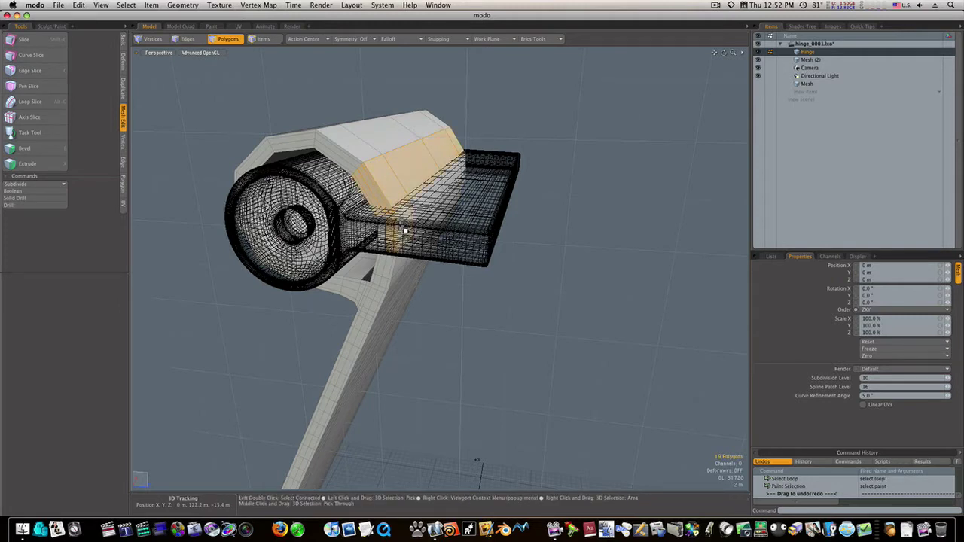
{"action": "left_click", "coordinate": [405, 231]}
{"action": "key", "text": "Delete"}
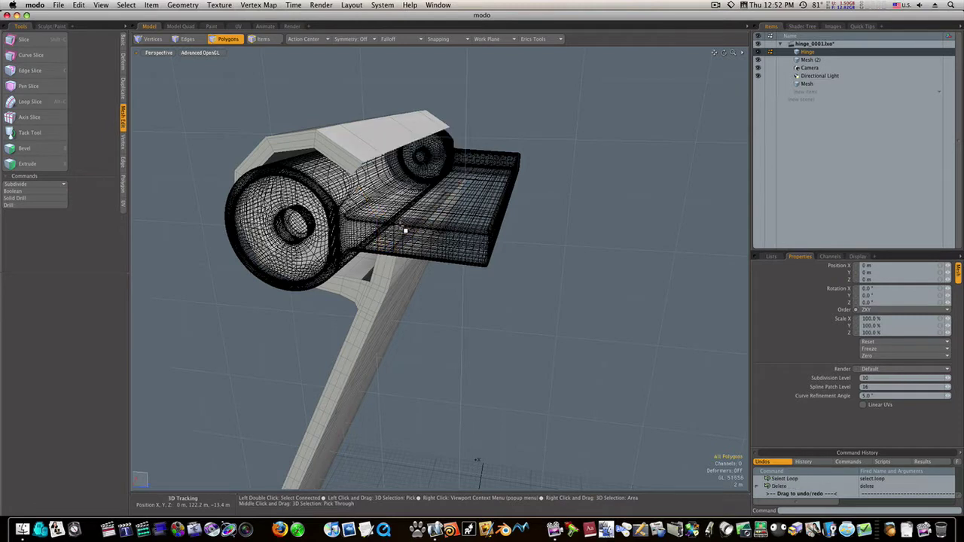
- Hide Mesh (2) and remove the stray edges inside the barrel at both ends of the leaf's cut lip
{"action": "left_click", "coordinate": [757, 60]}
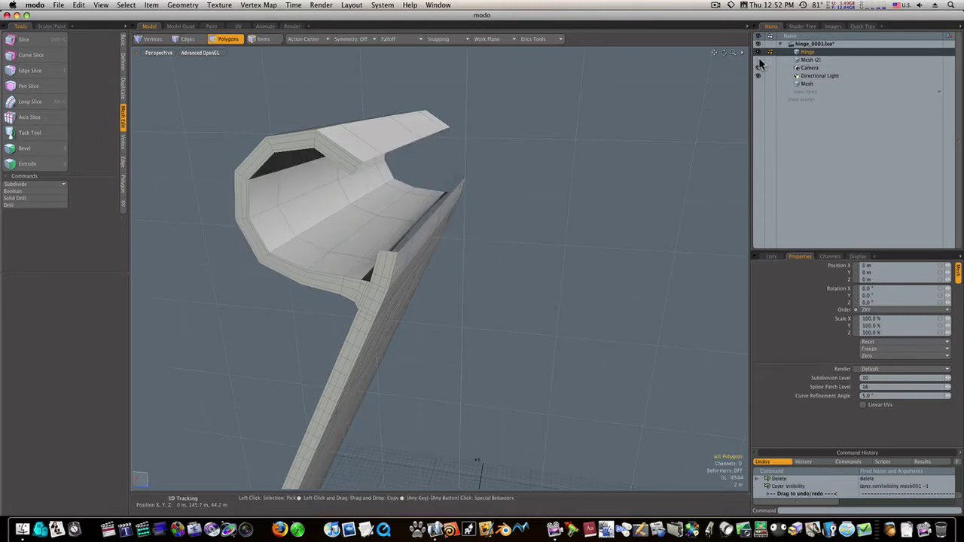
{"action": "left_click_drag", "start_coordinate": [407, 216], "coordinate": [506, 228], "text": "alt"}
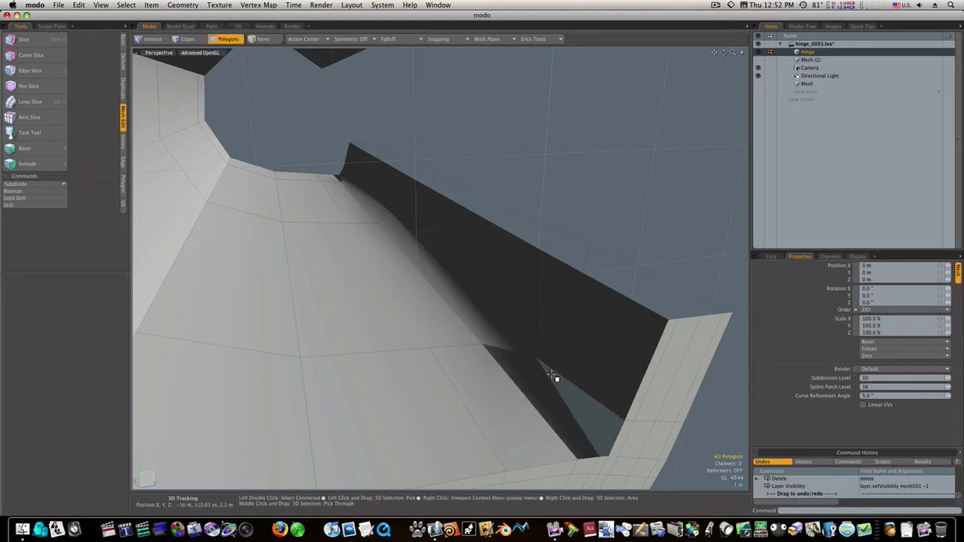
{"action": "key", "text": "space"}
{"action": "key", "text": "space"}
{"action": "left_click", "coordinate": [564, 376]}
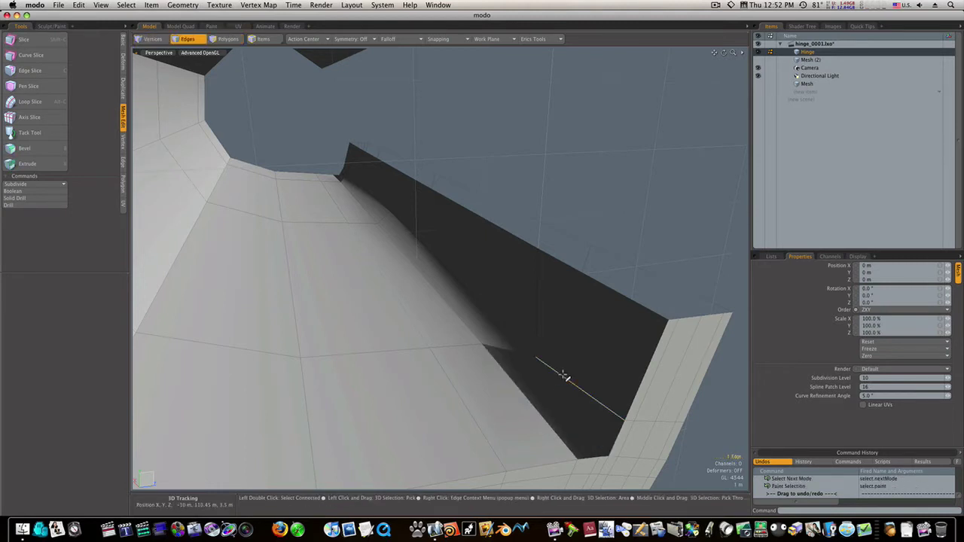
{"action": "key", "text": "Delete"}
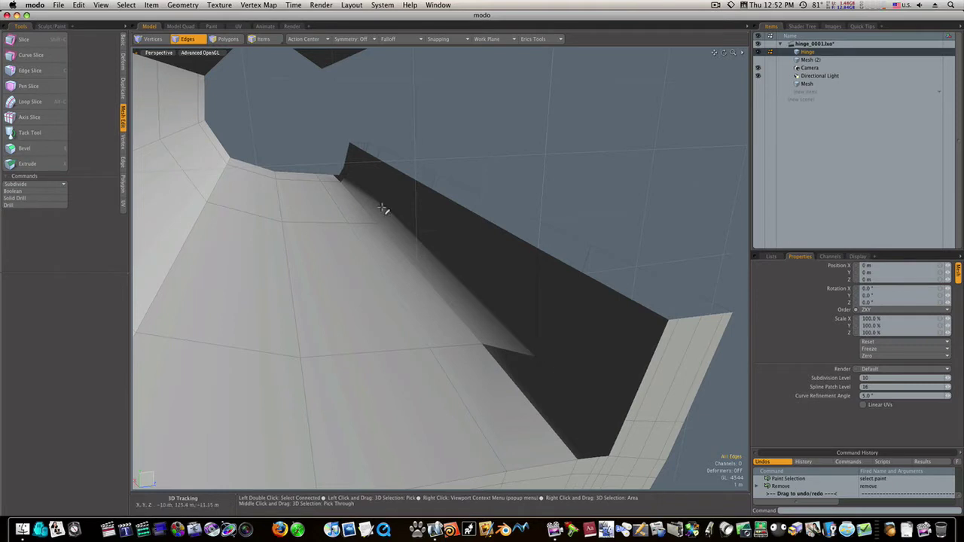
{"action": "left_click_drag", "start_coordinate": [373, 198], "coordinate": [133, 254], "text": "alt"}
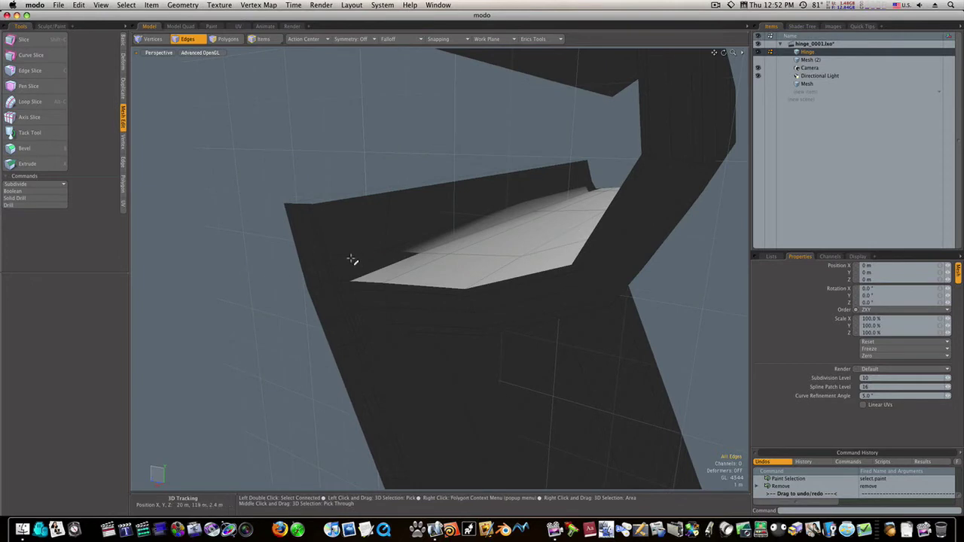
{"action": "key", "text": "BackSpace"}
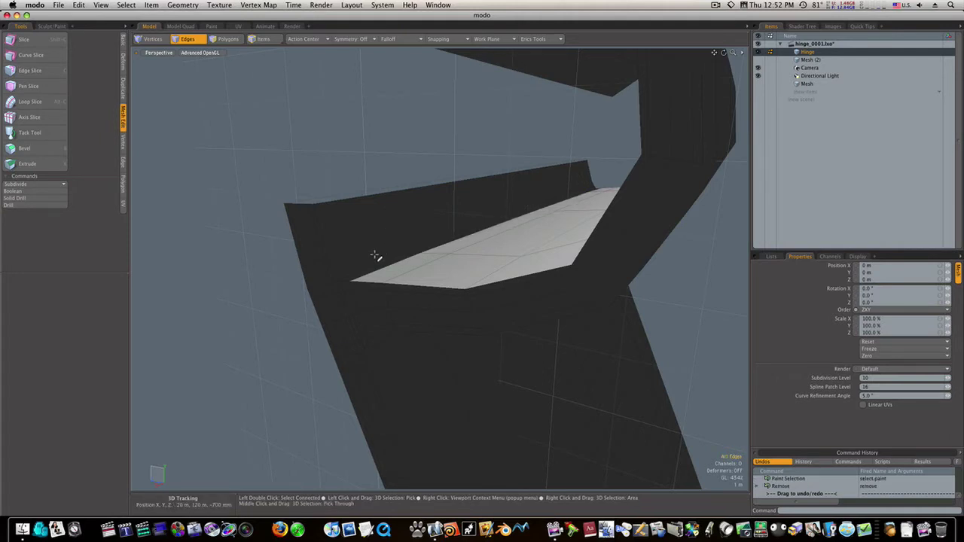
- Preview the cut-open hinge as a subdivision surface, and return it to plain polygon faces
{"action": "left_click_drag", "start_coordinate": [376, 255], "coordinate": [528, 208], "text": "alt"}
{"action": "key", "text": "space"}
{"action": "double_click", "coordinate": [523, 194]}
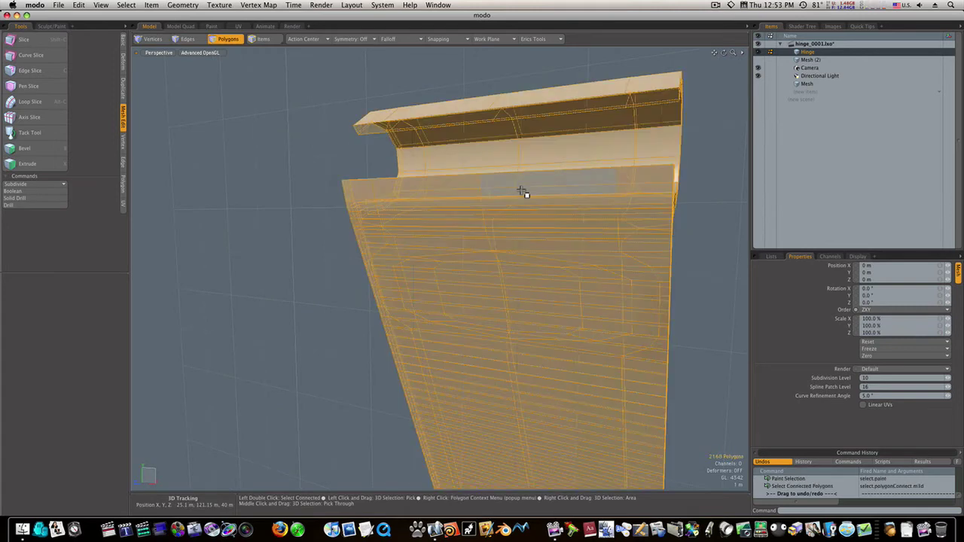
{"action": "key", "text": "Tab"}
{"action": "left_click", "coordinate": [292, 240]}
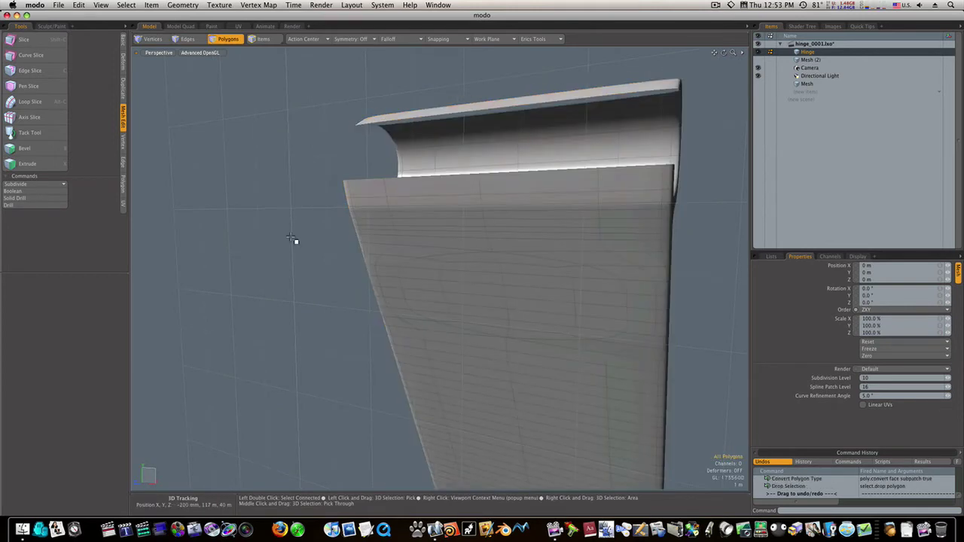
{"action": "left_click_drag", "start_coordinate": [391, 218], "coordinate": [450, 254], "text": "alt"}
{"action": "double_click", "coordinate": [444, 251]}
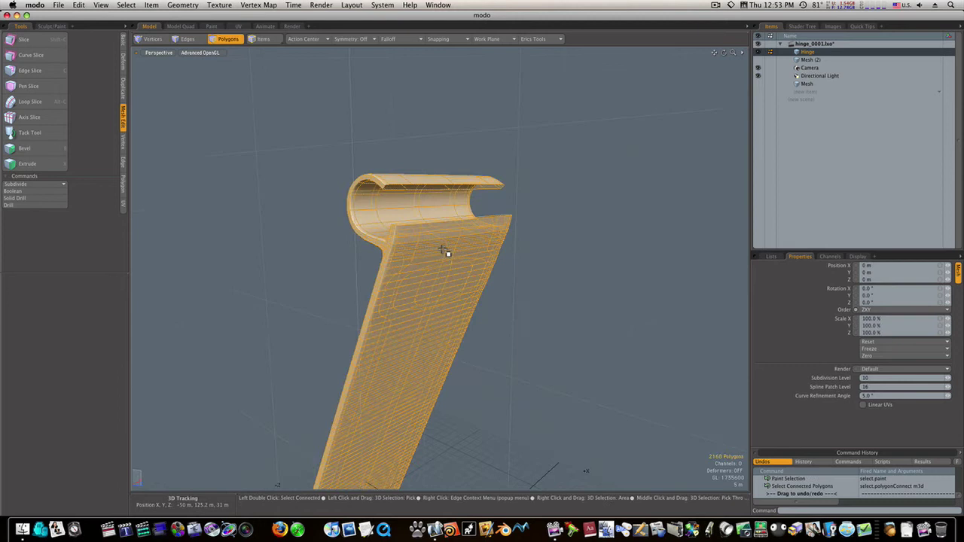
{"action": "key", "text": "Tab"}
{"action": "left_click", "coordinate": [617, 292]}
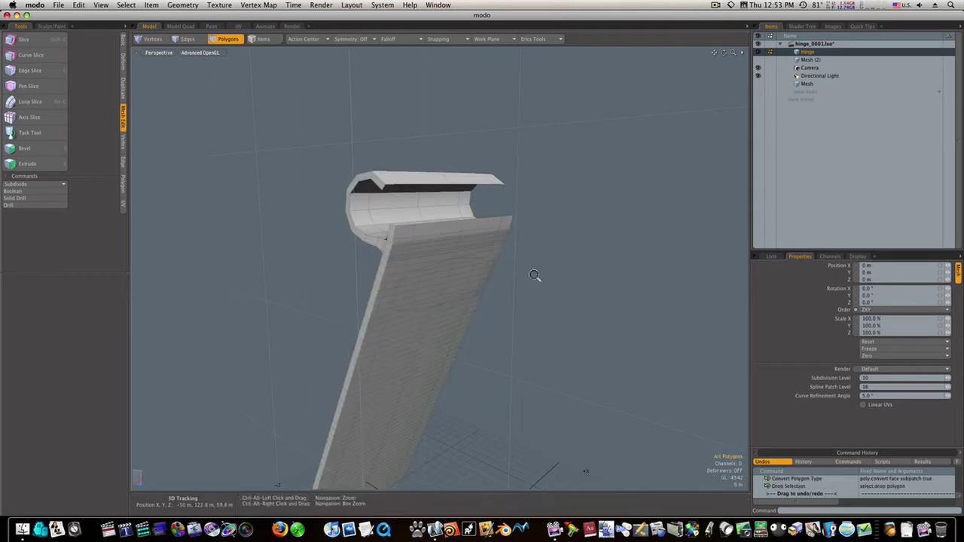
- Cap the open edge loop along the leaf's cut lip with a new face
{"action": "left_click_drag", "start_coordinate": [529, 277], "coordinate": [580, 286], "text": "ctrl+alt"}
{"action": "left_click_drag", "start_coordinate": [435, 232], "coordinate": [436, 252], "text": "alt"}
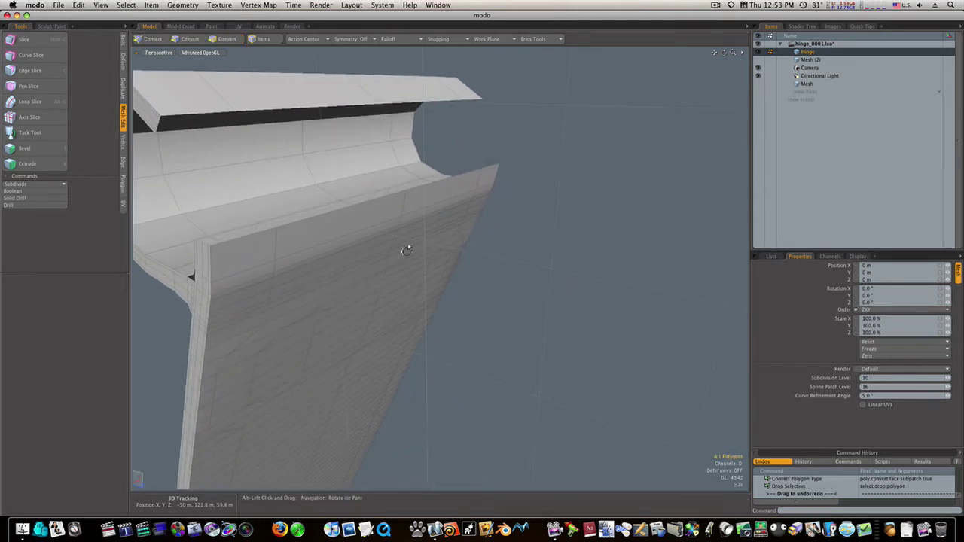
{"action": "left_click_drag", "start_coordinate": [308, 249], "coordinate": [386, 259], "text": "alt"}
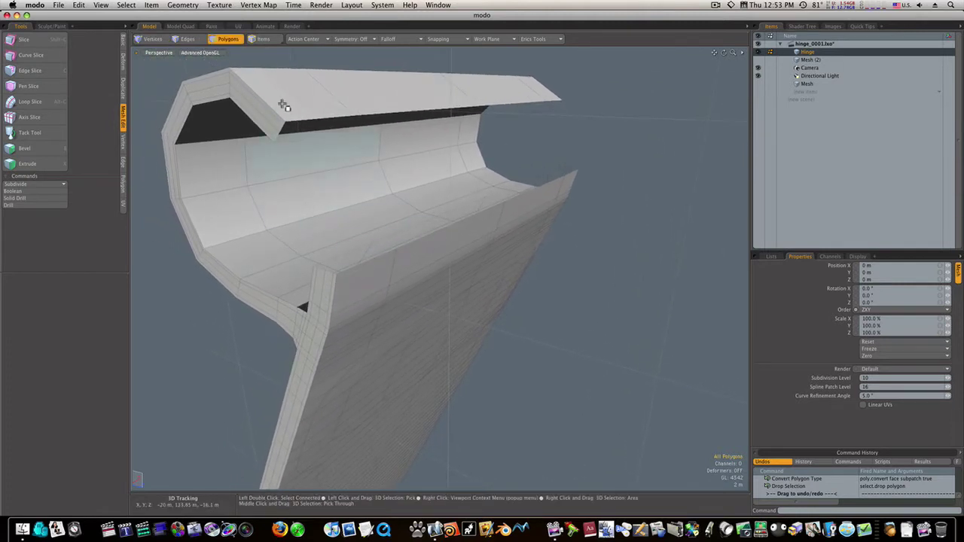
{"action": "key", "text": "2"}
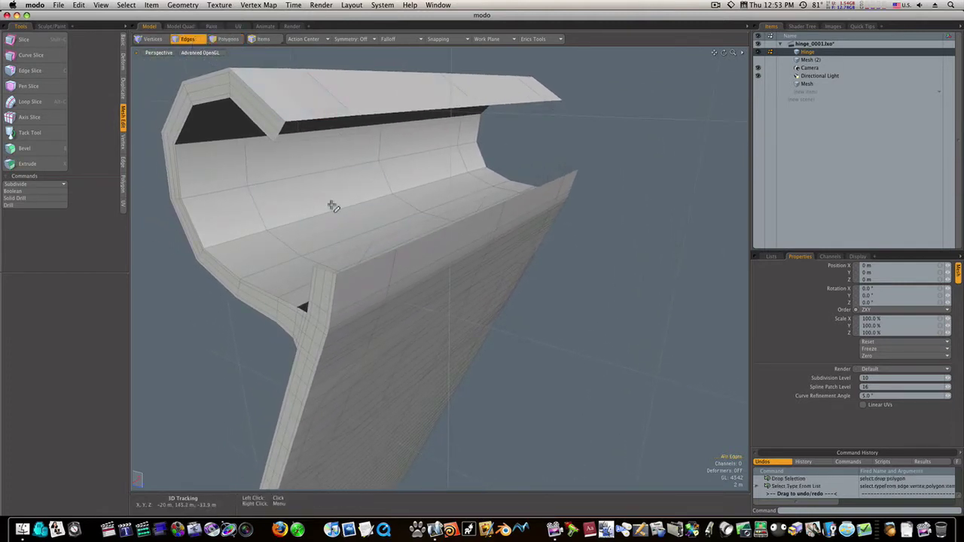
{"action": "double_click", "coordinate": [363, 267]}
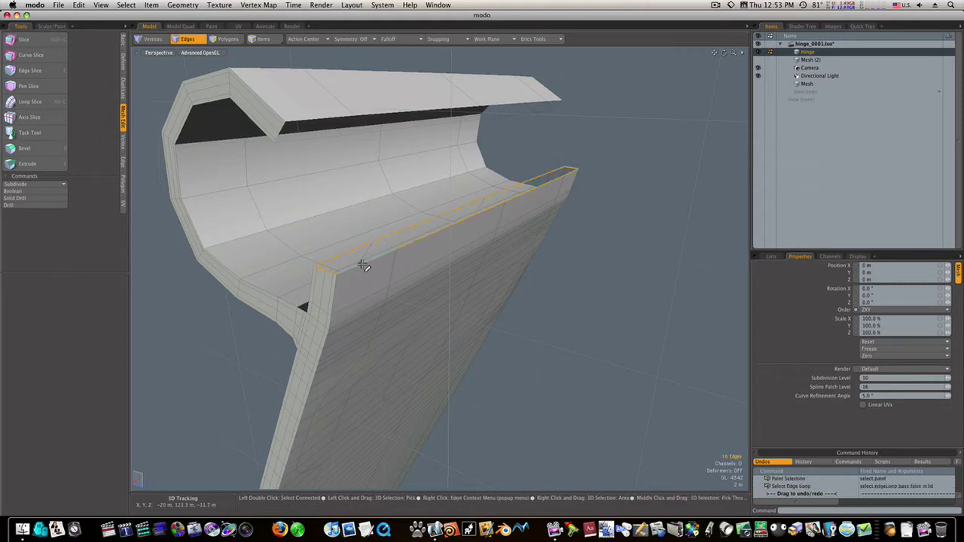
{"action": "key", "text": "p"}
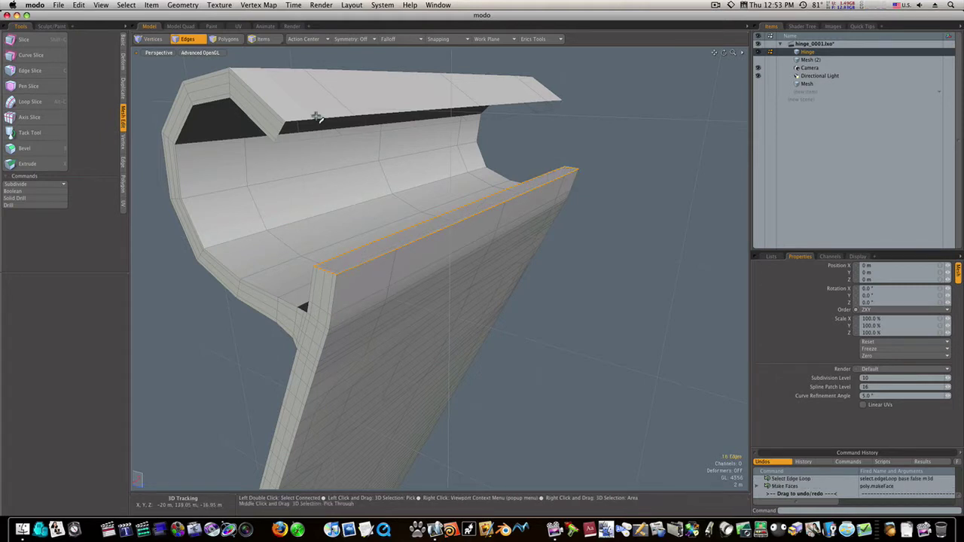
- Cap the open edge loop along the free end of the curled barrel with a new face
{"action": "double_click", "coordinate": [366, 115]}
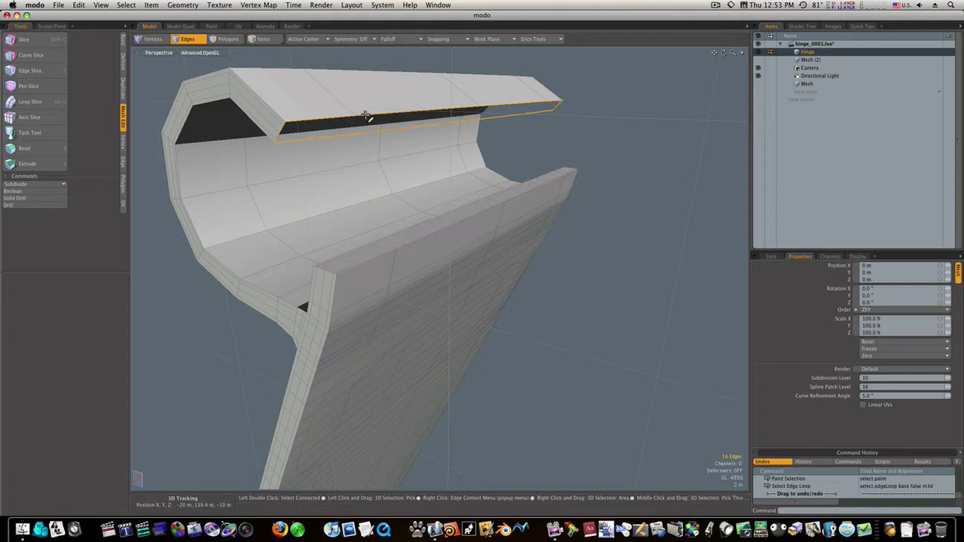
{"action": "key", "text": "p"}
{"action": "left_click", "coordinate": [578, 322]}
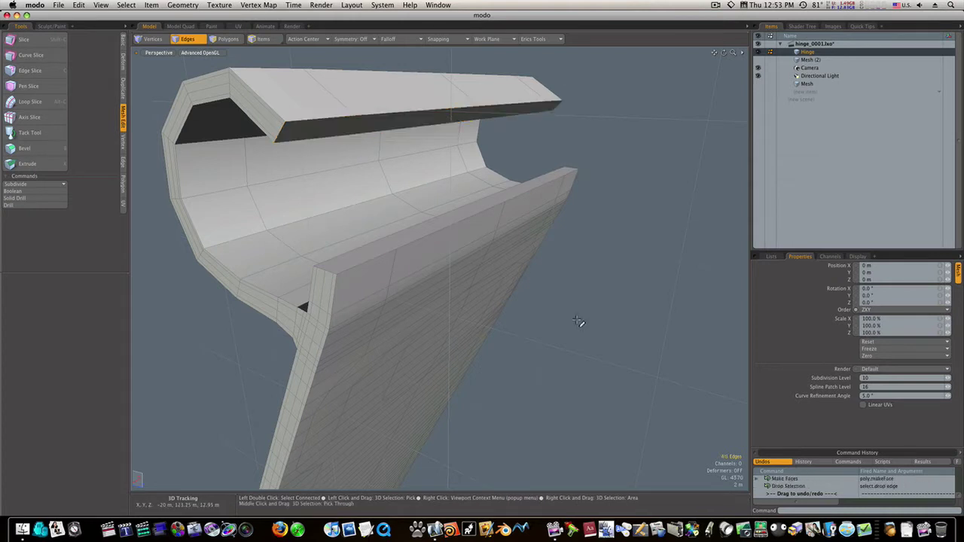
- Check how the two capped ends look with subdivision on for the whole hinge, and turn subdivision back off
{"action": "key", "text": "3"}
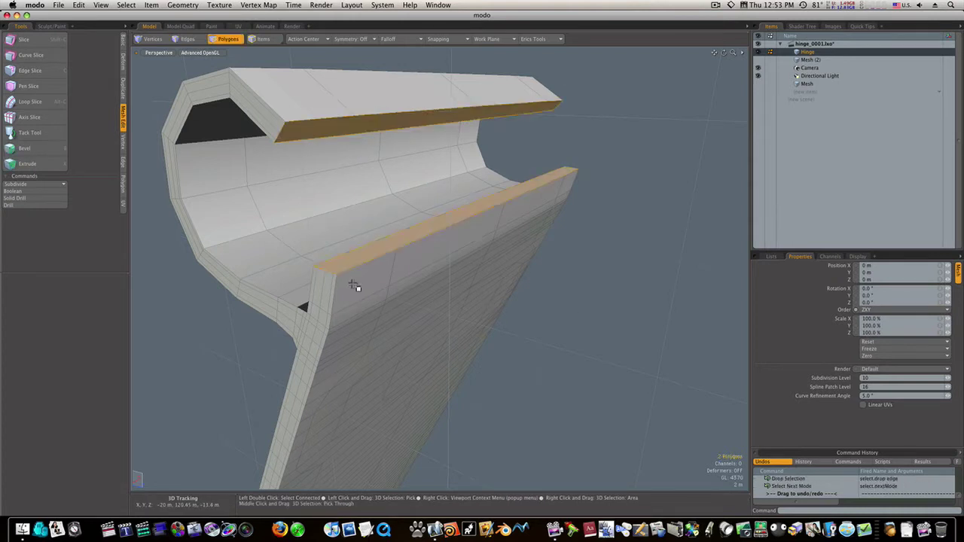
{"action": "double_click", "coordinate": [354, 285]}
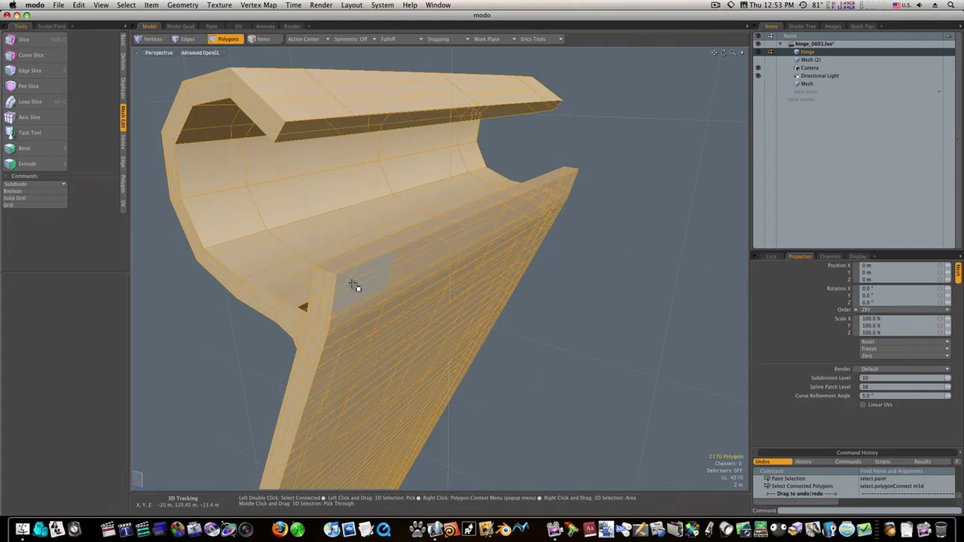
{"action": "key", "text": "Tab"}
{"action": "left_click", "coordinate": [577, 344]}
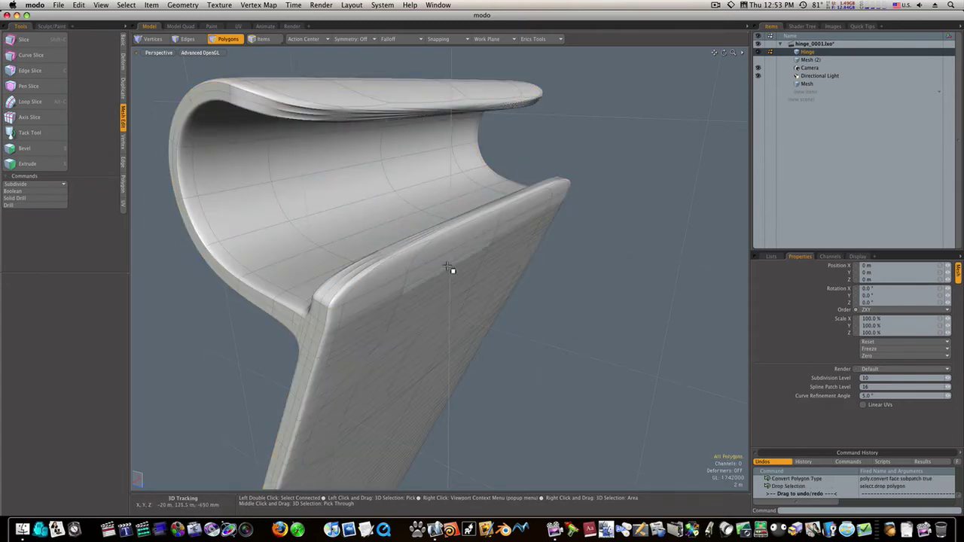
{"action": "key", "text": "Tab"}
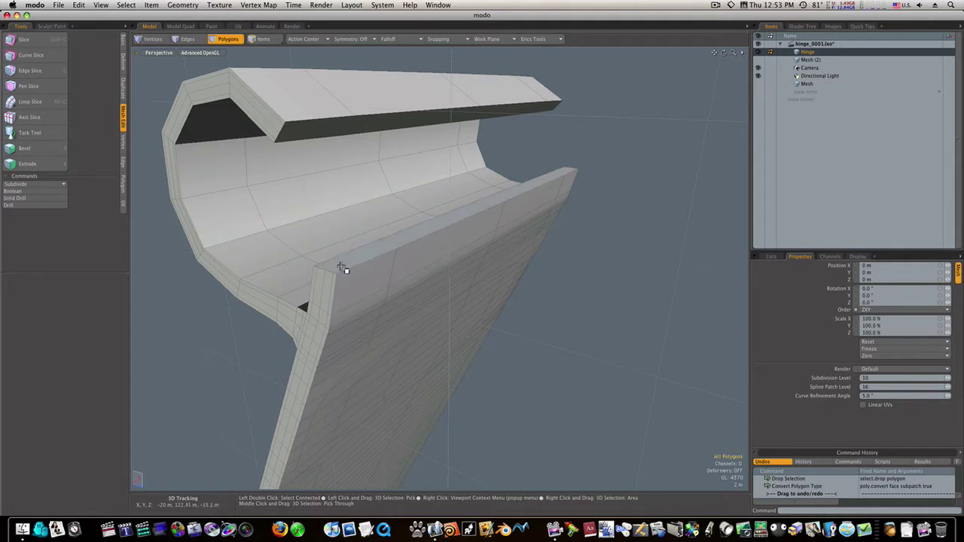
- Use Edge Slice to cut the leaf lip's cap face lengthwise from one short end to the other
{"action": "left_click", "coordinate": [42, 71]}
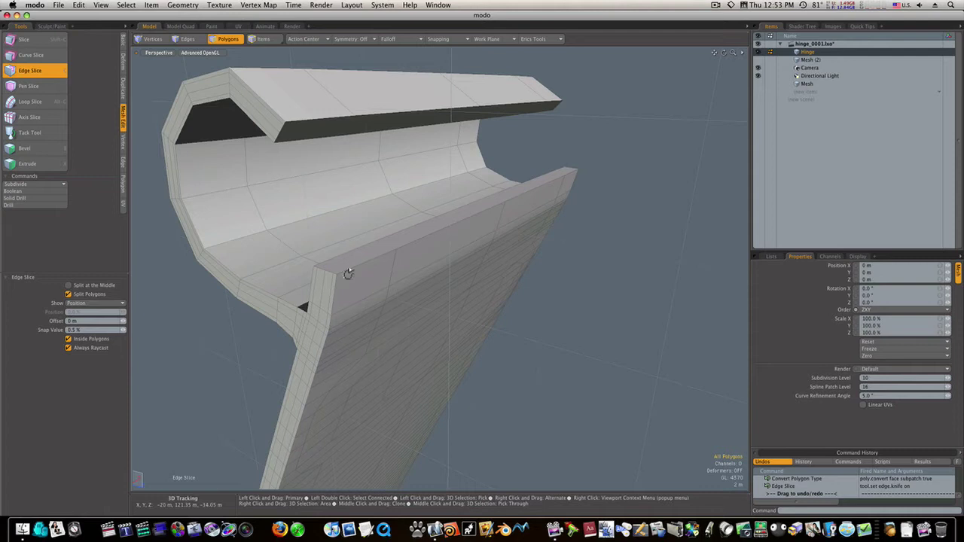
{"action": "left_click_drag", "start_coordinate": [348, 274], "coordinate": [388, 275], "text": "ctrl+alt"}
{"action": "left_click", "coordinate": [317, 269]}
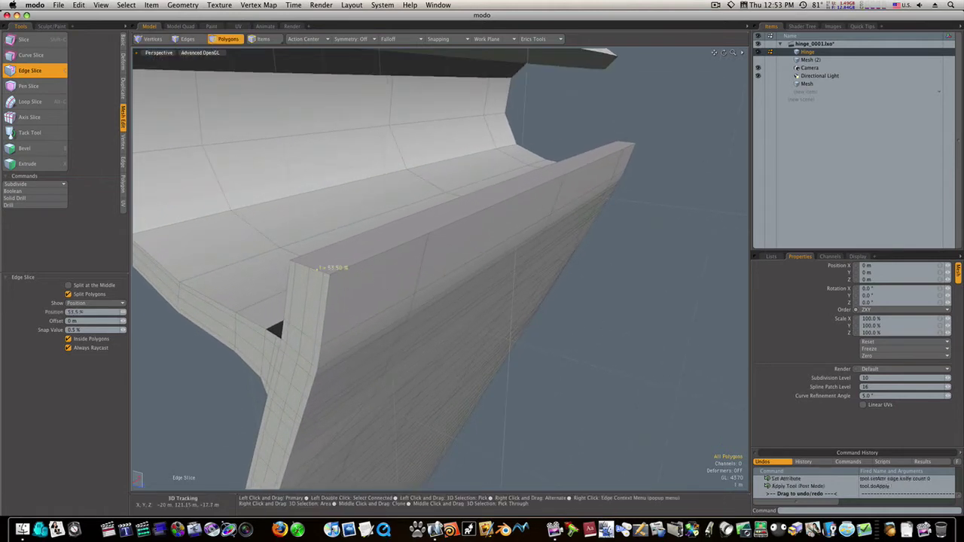
{"action": "left_click_drag", "start_coordinate": [583, 198], "coordinate": [86, 168], "text": "alt"}
{"action": "left_click_drag", "start_coordinate": [364, 207], "coordinate": [324, 64], "text": "alt"}
{"action": "left_click_drag", "start_coordinate": [324, 257], "coordinate": [299, 256], "text": "ctrl+alt"}
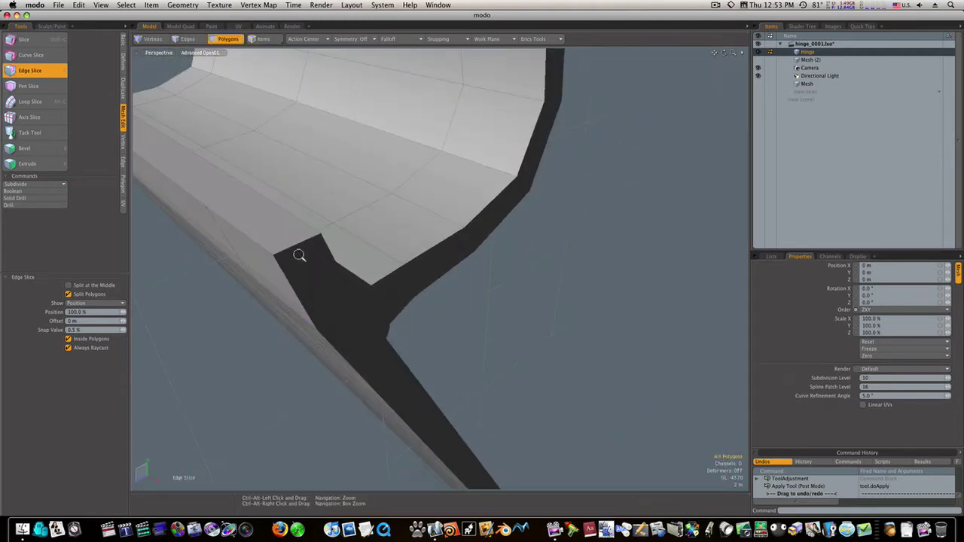
{"action": "left_click", "coordinate": [287, 248]}
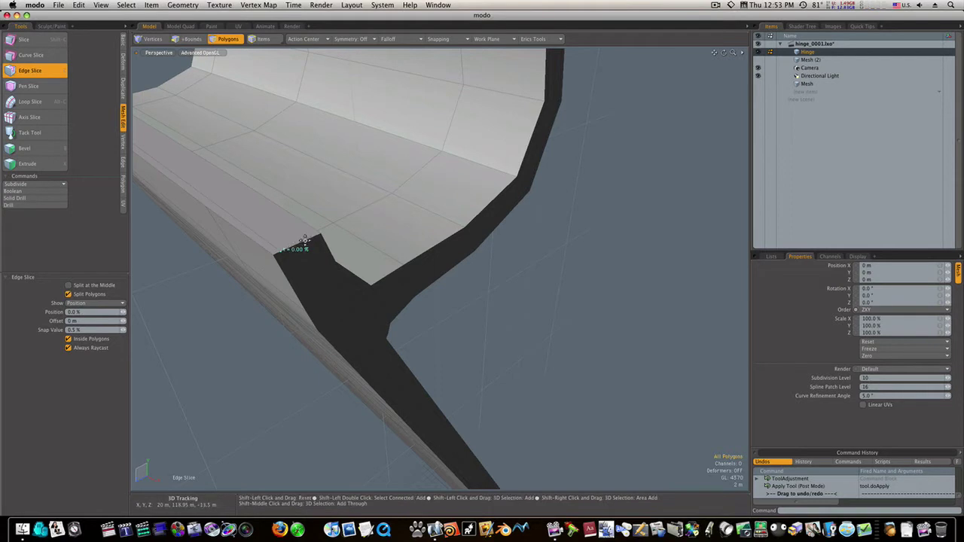
{"action": "left_click_drag", "start_coordinate": [256, 200], "coordinate": [383, 284], "text": "alt+shift"}
{"action": "left_click_drag", "start_coordinate": [181, 159], "coordinate": [490, 236], "text": "alt"}
{"action": "left_click_drag", "start_coordinate": [301, 288], "coordinate": [251, 313], "text": "ctrl+alt"}
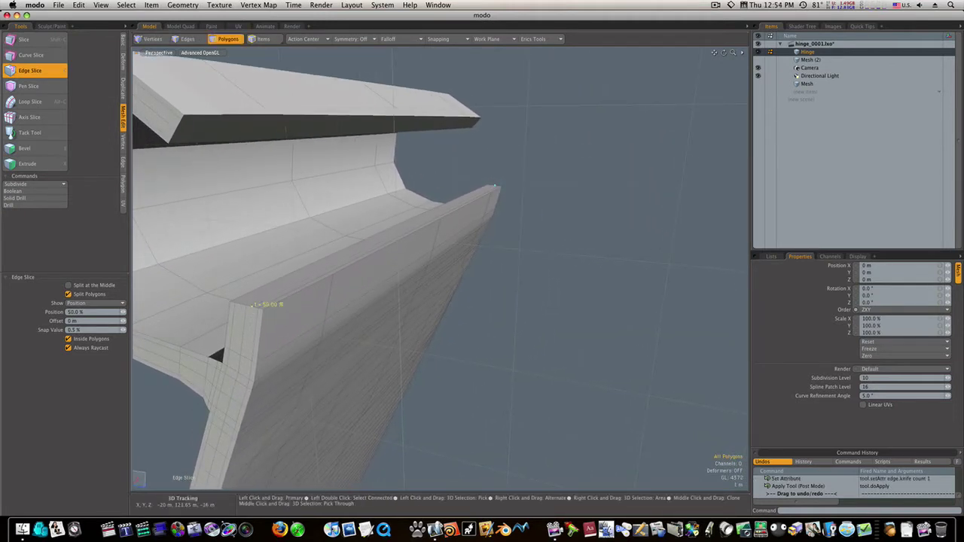
- Add a second lengthwise Edge Slice cut across the leaf lip's cap face, running from one short end to the other
{"action": "left_click", "coordinate": [238, 301], "text": "shift"}
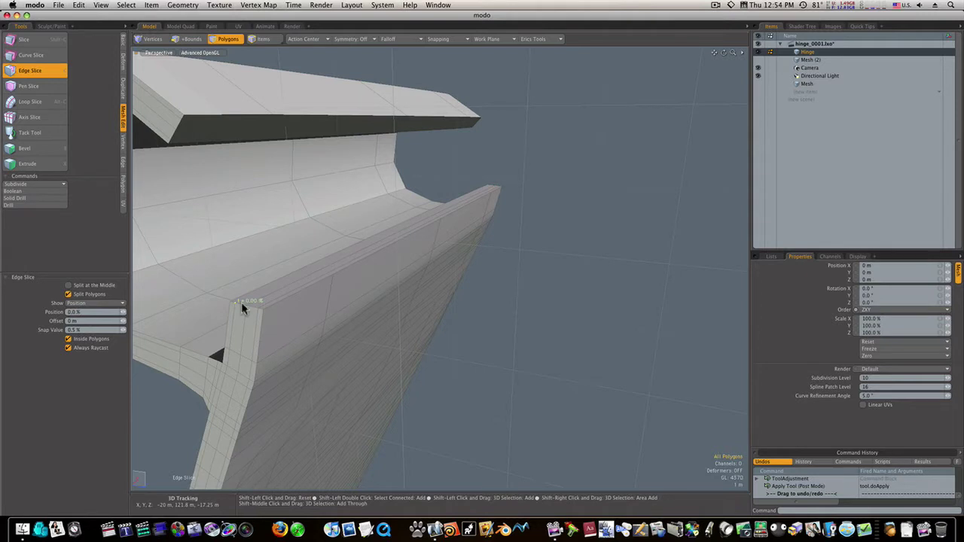
{"action": "left_click_drag", "start_coordinate": [241, 305], "coordinate": [245, 249], "text": "alt"}
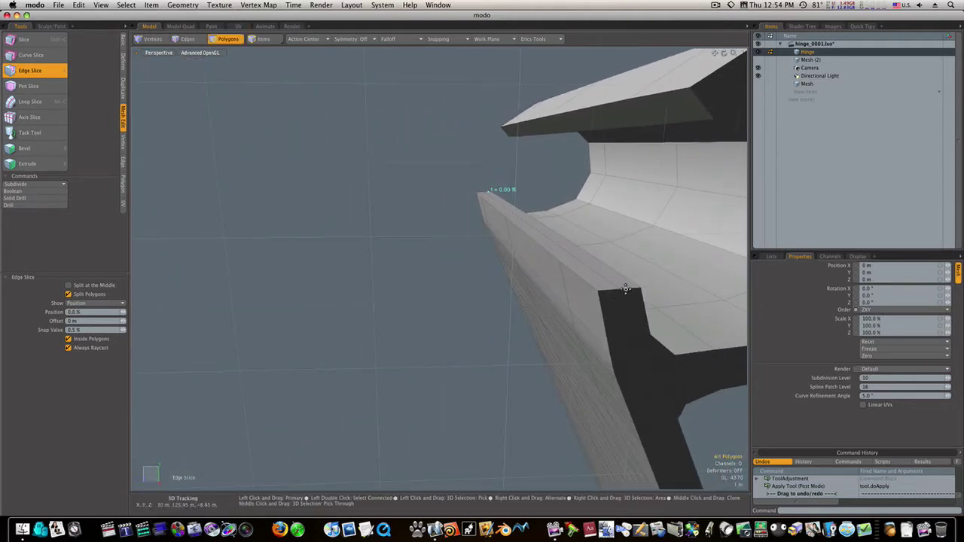
{"action": "key", "text": "space"}
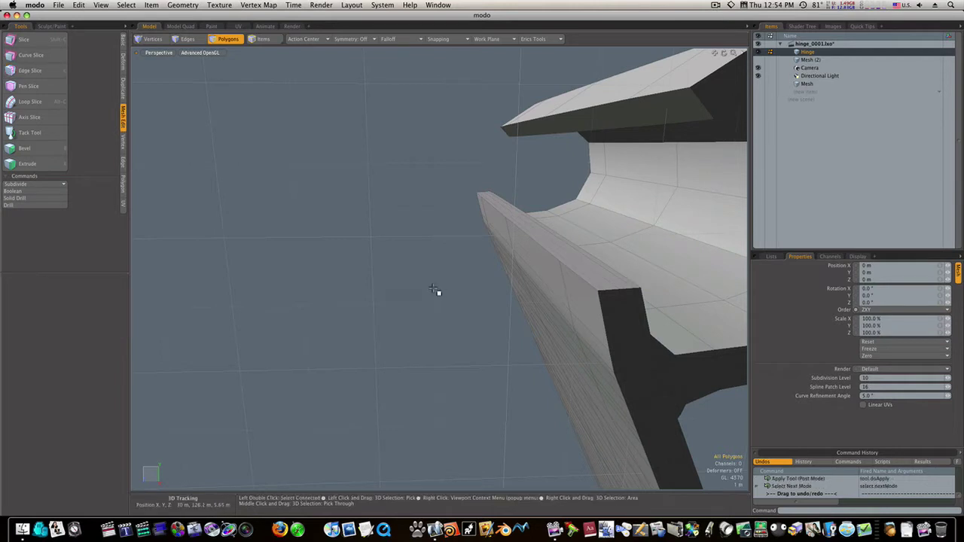
- Check the sliced leaf lip with subdivision on for the whole hinge, and turn subdivision back off
{"action": "left_click_drag", "start_coordinate": [415, 278], "coordinate": [574, 300], "text": "alt"}
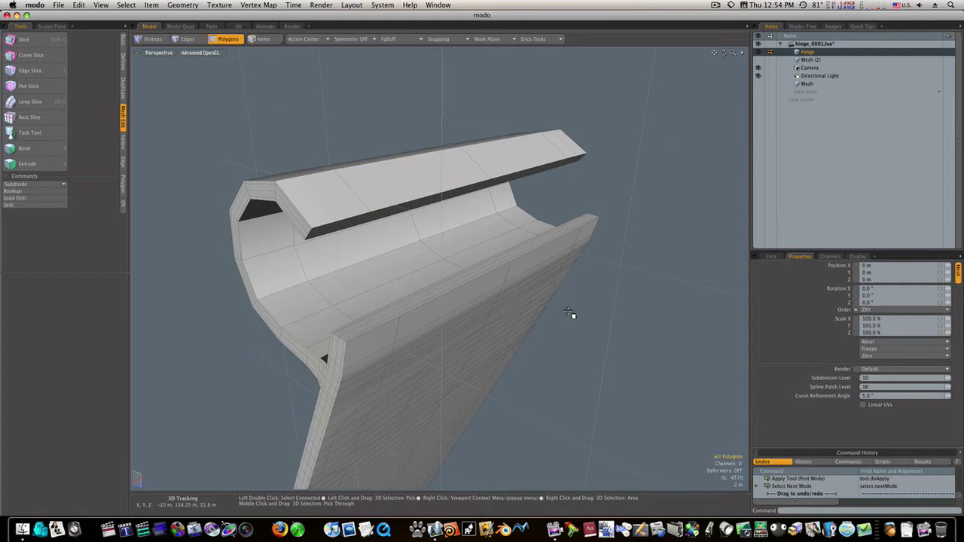
{"action": "double_click", "coordinate": [486, 302]}
{"action": "key", "text": "Tab"}
{"action": "key", "text": "space"}
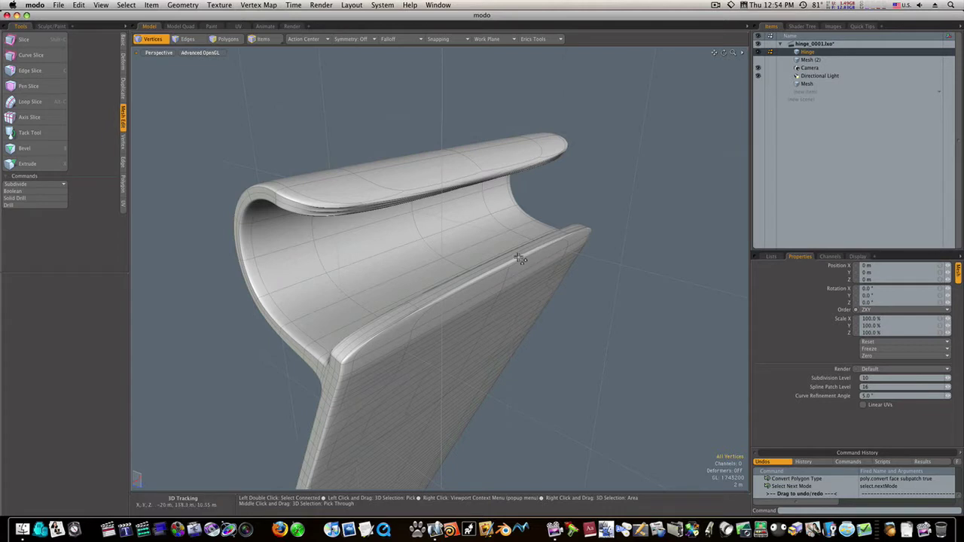
{"action": "key", "text": "Tab"}
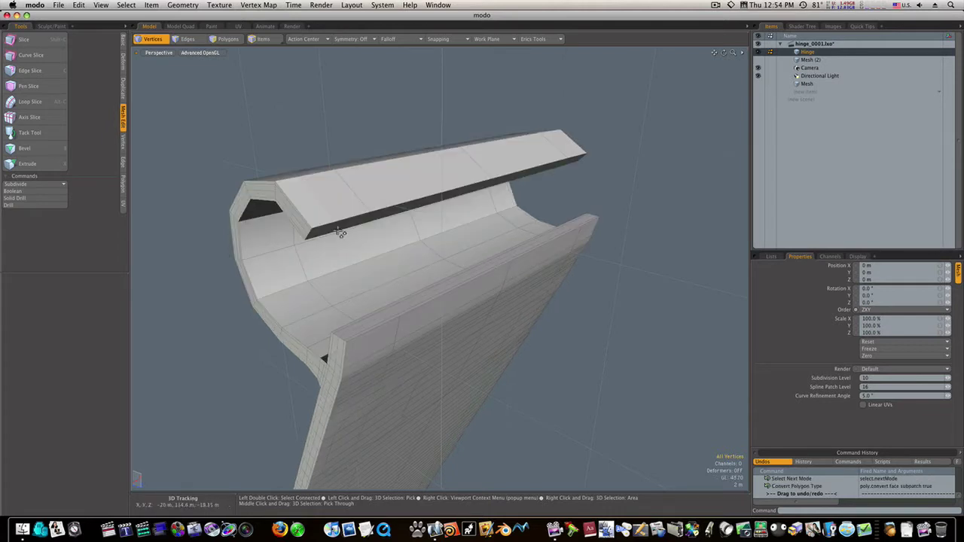
- Try to cut the cap face on the barrel's free end lengthwise with Edge Slice
{"action": "left_click_drag", "start_coordinate": [339, 232], "coordinate": [366, 209], "text": "alt"}
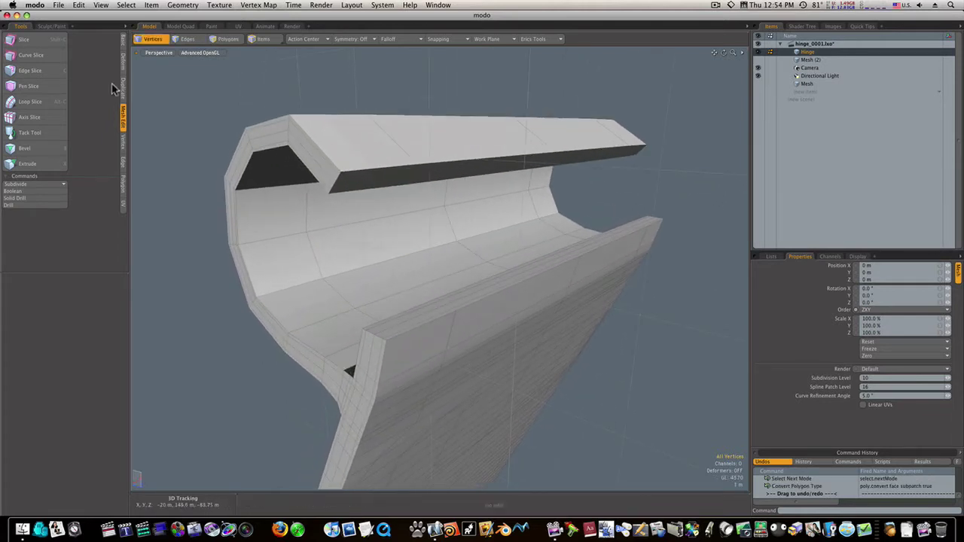
{"action": "left_click", "coordinate": [55, 71]}
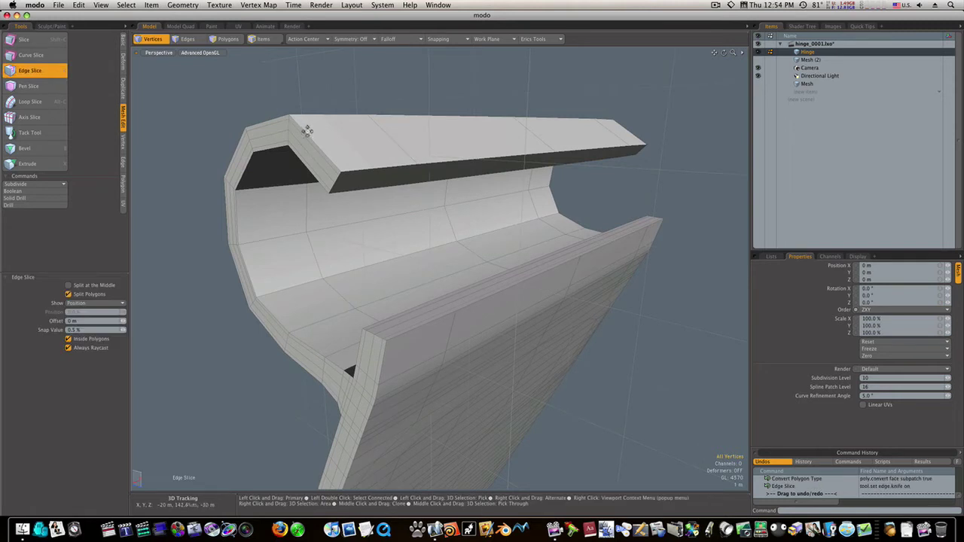
{"action": "left_click", "coordinate": [335, 179]}
{"action": "left_click_drag", "start_coordinate": [411, 178], "coordinate": [618, 149], "text": "alt"}
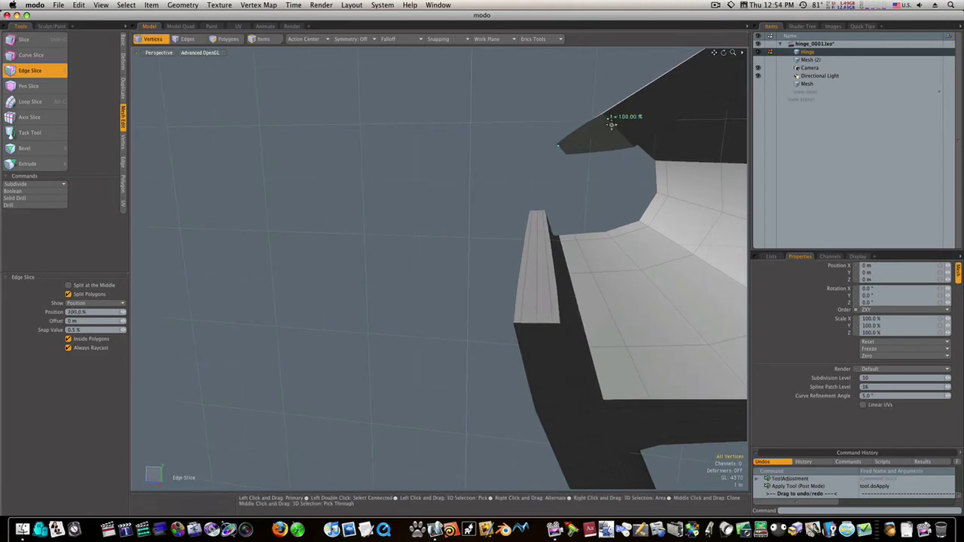
{"action": "left_click_drag", "start_coordinate": [618, 130], "coordinate": [867, 137], "text": "alt"}
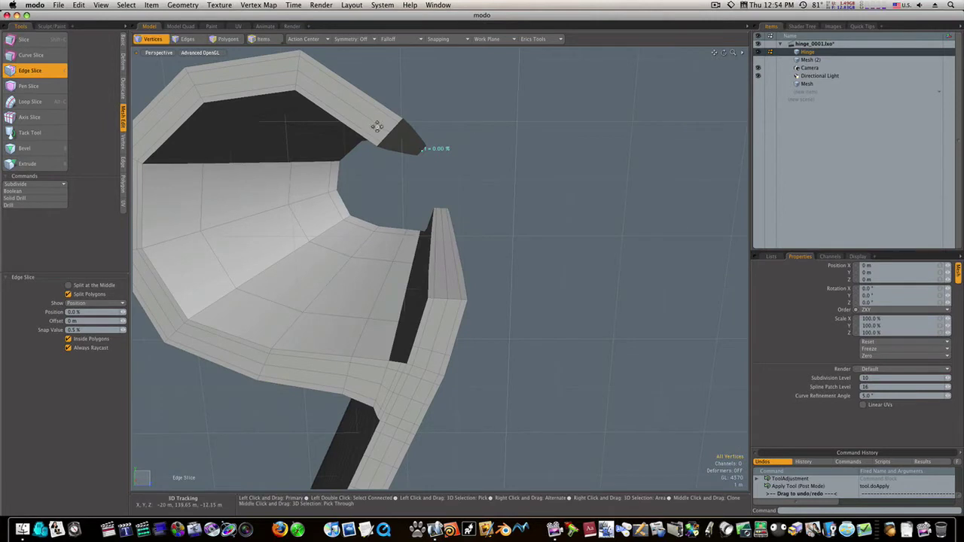
{"action": "left_click_drag", "start_coordinate": [394, 126], "coordinate": [580, 147]}
{"action": "key", "text": "shift"}
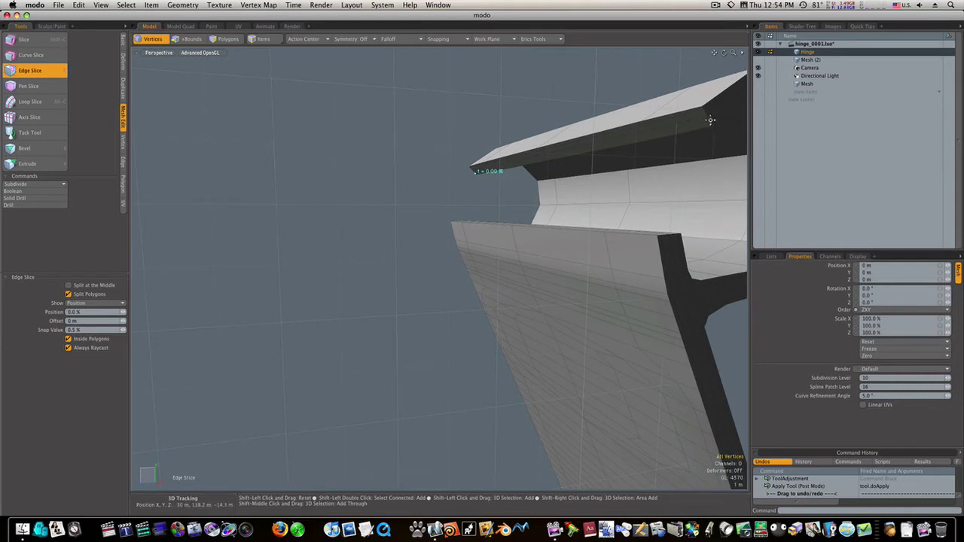
{"action": "left_click", "coordinate": [711, 120]}
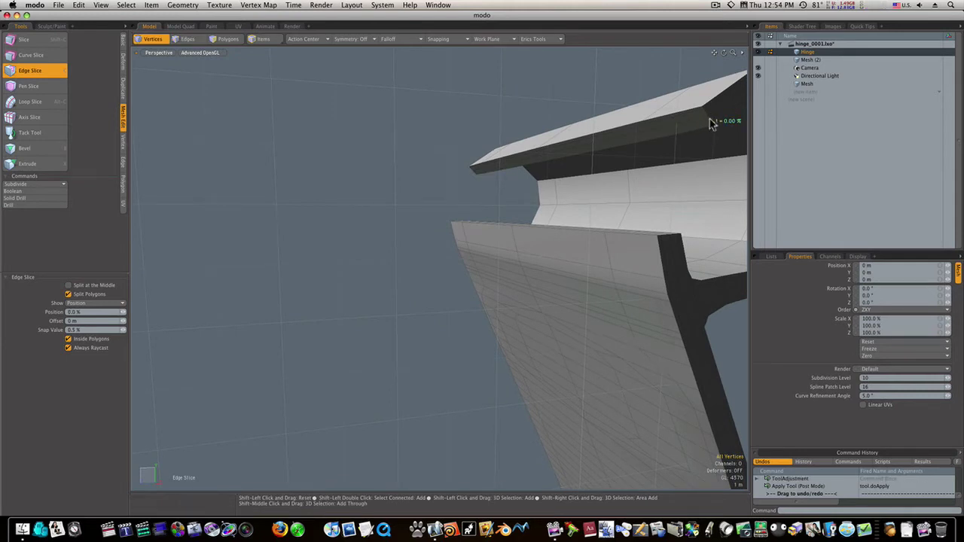
{"action": "left_click_drag", "start_coordinate": [590, 138], "coordinate": [804, 148], "text": "alt"}
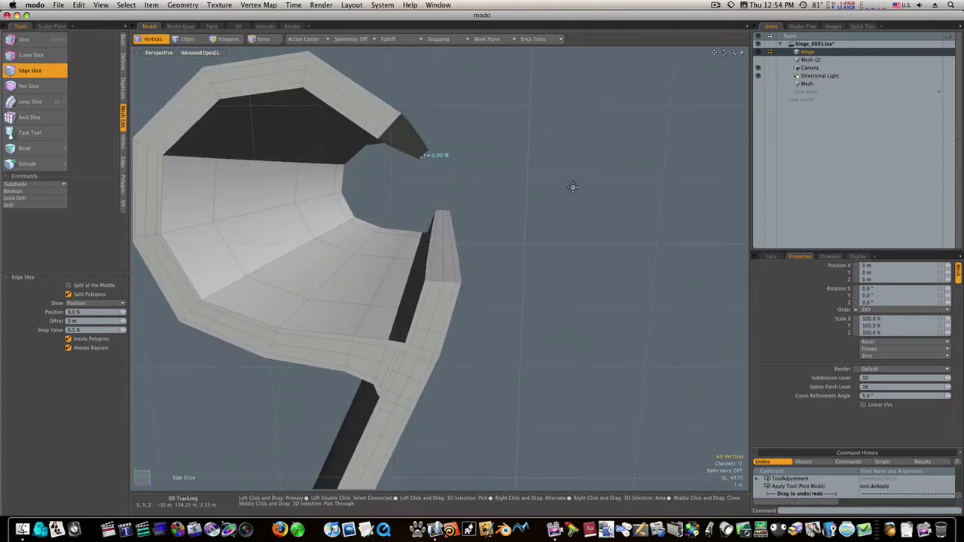
- Undo the Edge Slice cuts made on the barrel's free-end cap face
{"action": "key", "text": "super+z"}
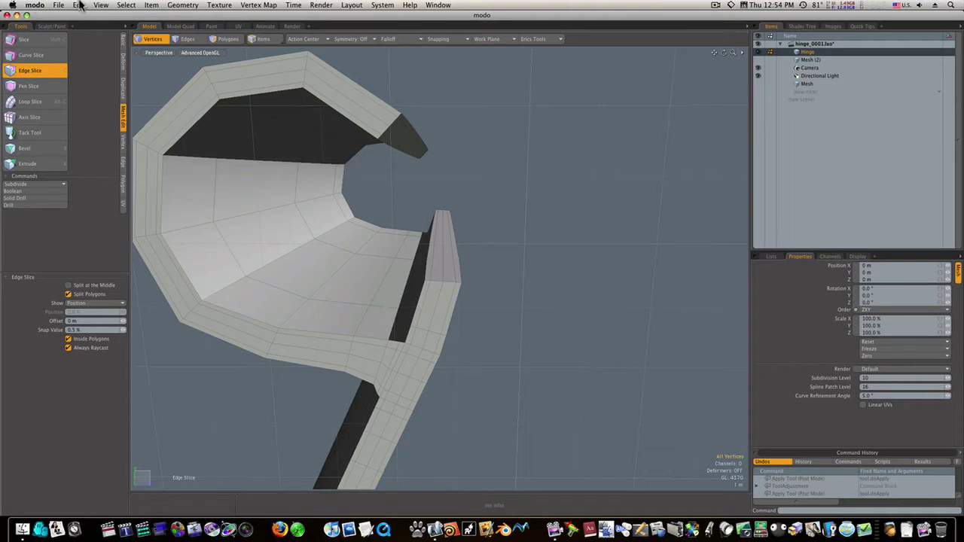
{"action": "left_click", "coordinate": [79, 6]}
{"action": "left_click", "coordinate": [84, 27]}
- Restart Edge Slice and cut the barrel's free-end cap face lengthwise between its two short ends
{"action": "left_click", "coordinate": [64, 69]}
{"action": "left_click", "coordinate": [55, 72]}
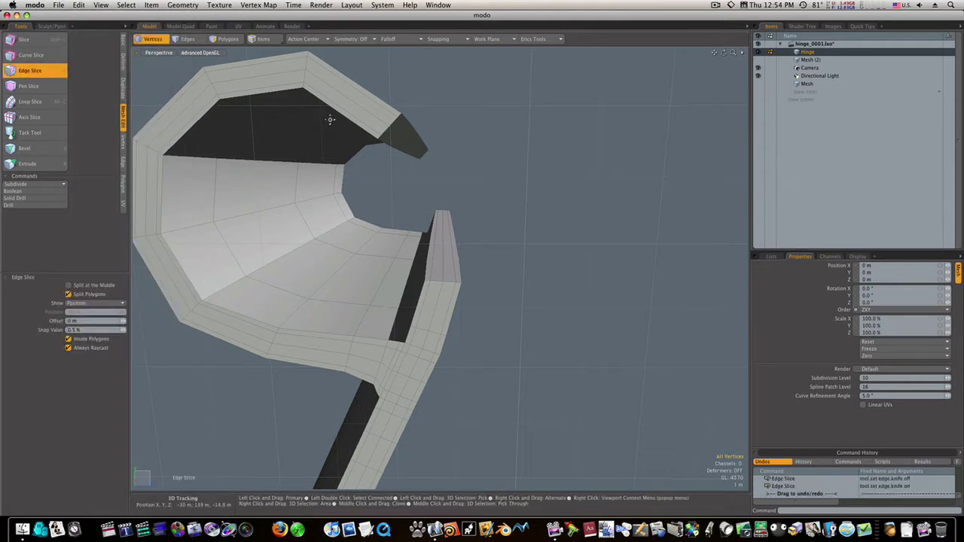
{"action": "left_click_drag", "start_coordinate": [340, 115], "coordinate": [243, 151], "text": "alt"}
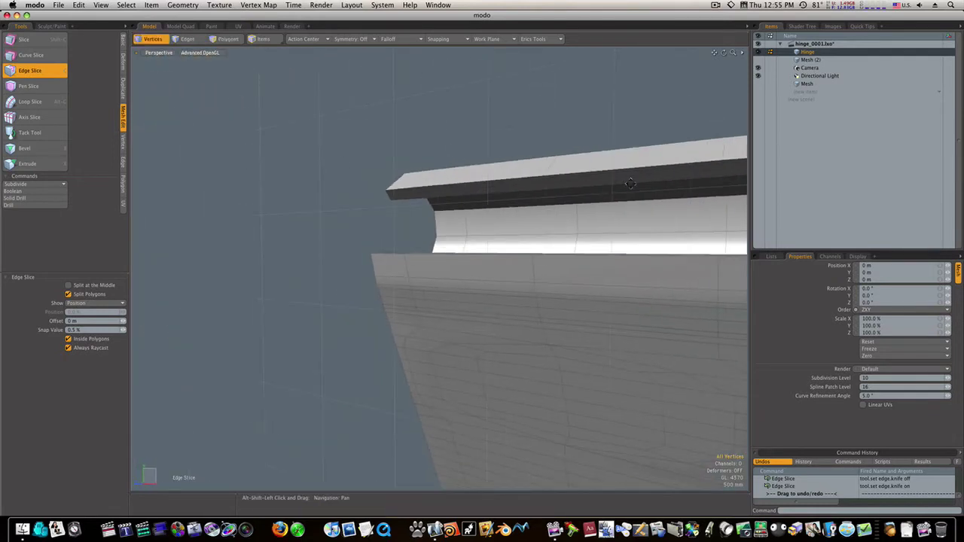
{"action": "left_click_drag", "start_coordinate": [343, 164], "coordinate": [131, 186], "text": "alt+shift"}
{"action": "left_click_drag", "start_coordinate": [660, 192], "coordinate": [603, 189], "text": "alt+shift"}
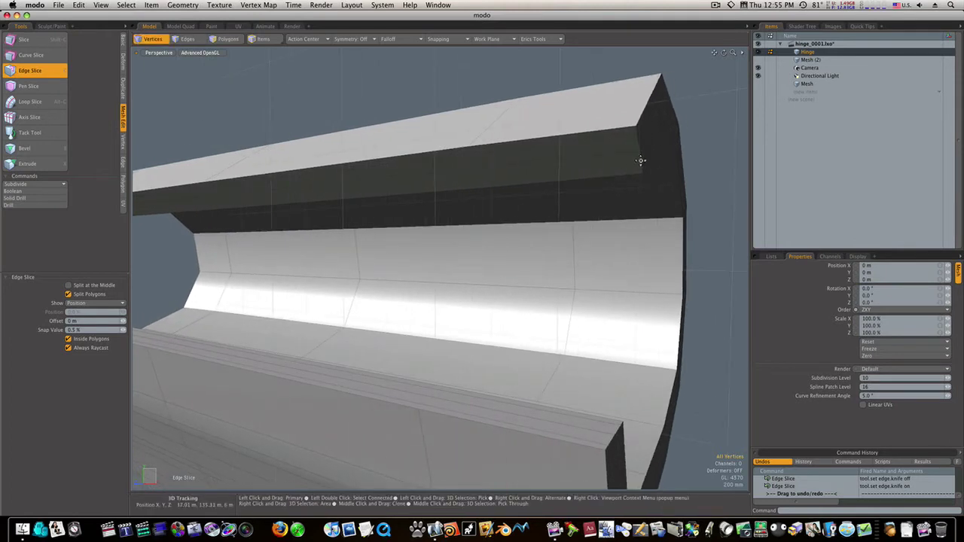
{"action": "left_click_drag", "start_coordinate": [641, 161], "coordinate": [633, 165], "text": "alt"}
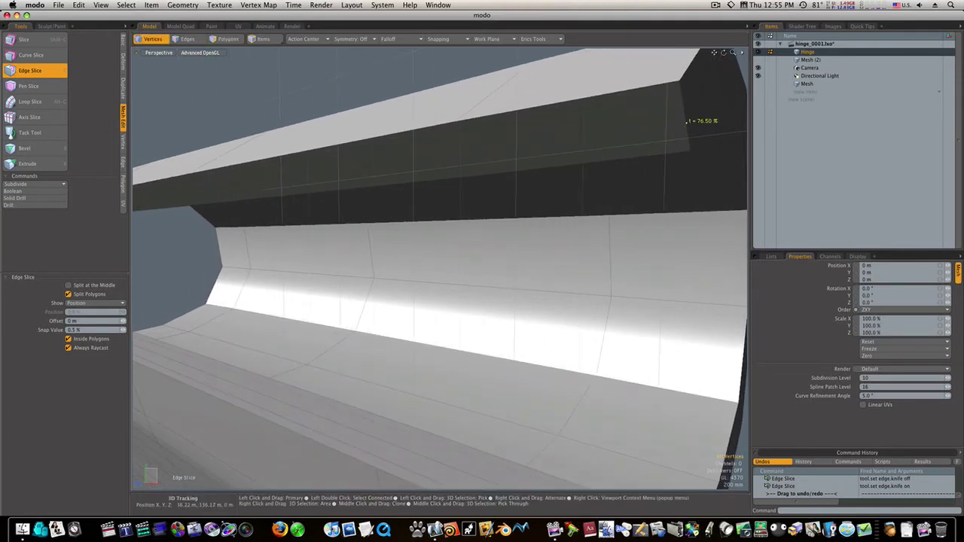
{"action": "left_click", "coordinate": [688, 124]}
{"action": "left_click_drag", "start_coordinate": [484, 123], "coordinate": [402, 267], "text": "ctrl+alt"}
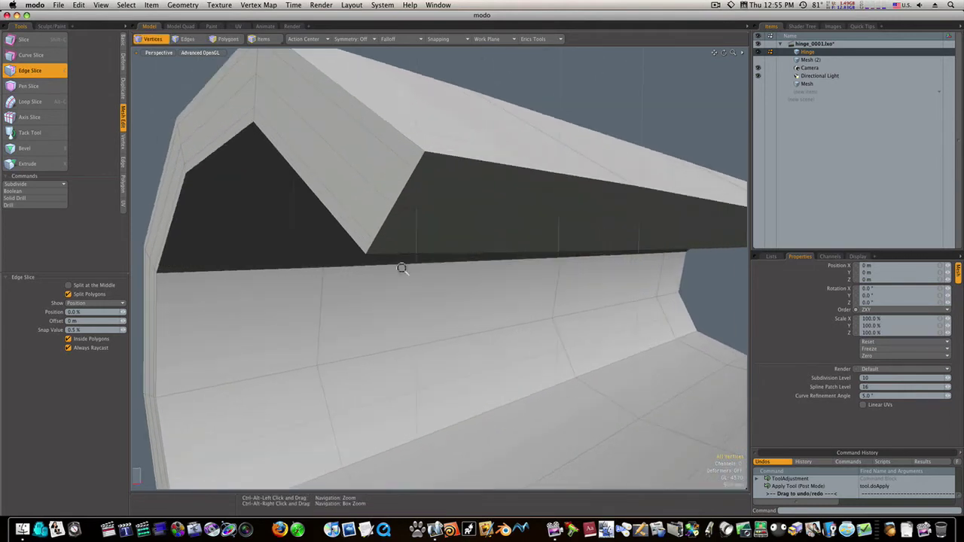
{"action": "left_click", "coordinate": [376, 236]}
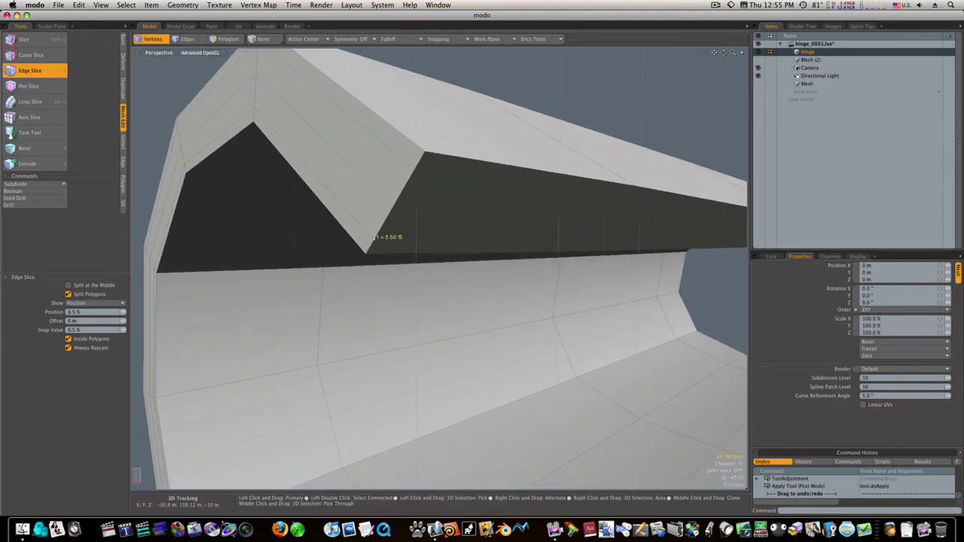
{"action": "left_click_drag", "start_coordinate": [457, 305], "coordinate": [358, 306], "text": "ctrl+alt"}
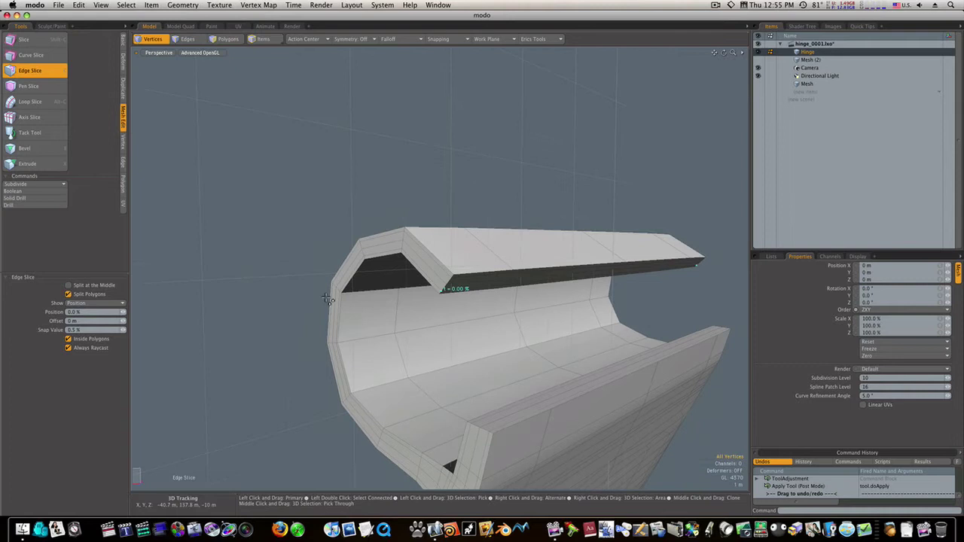
{"action": "key", "text": "space"}
- Compare the barrel's free end and the leaf lip with subdivision off and on, viewing the opening from several sides
{"action": "key", "text": "Tab"}
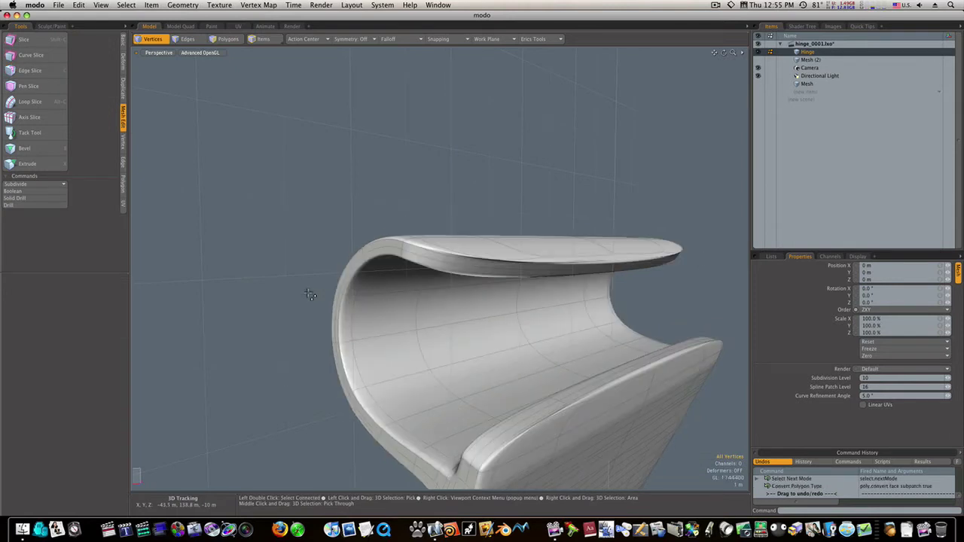
{"action": "key", "text": "Tab"}
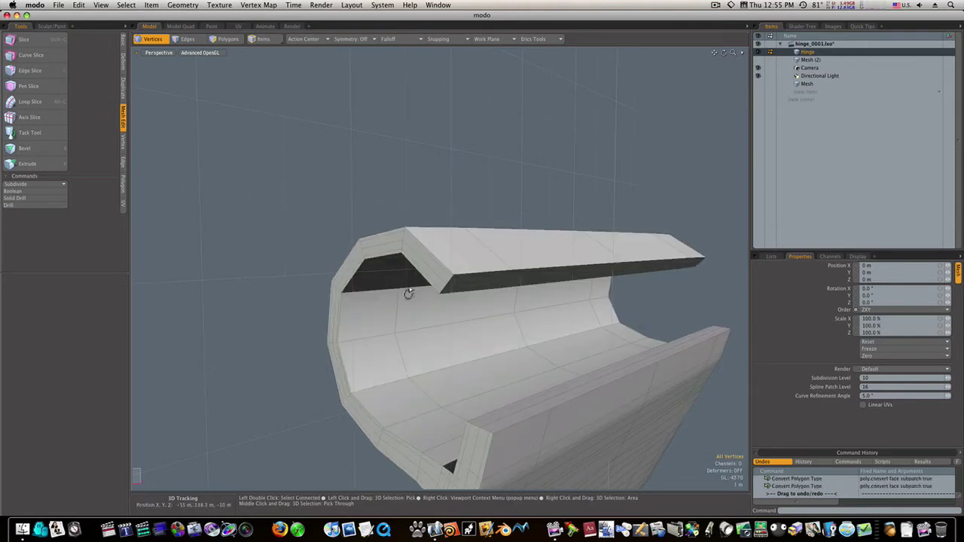
{"action": "left_click_drag", "start_coordinate": [484, 324], "coordinate": [534, 318], "text": "alt"}
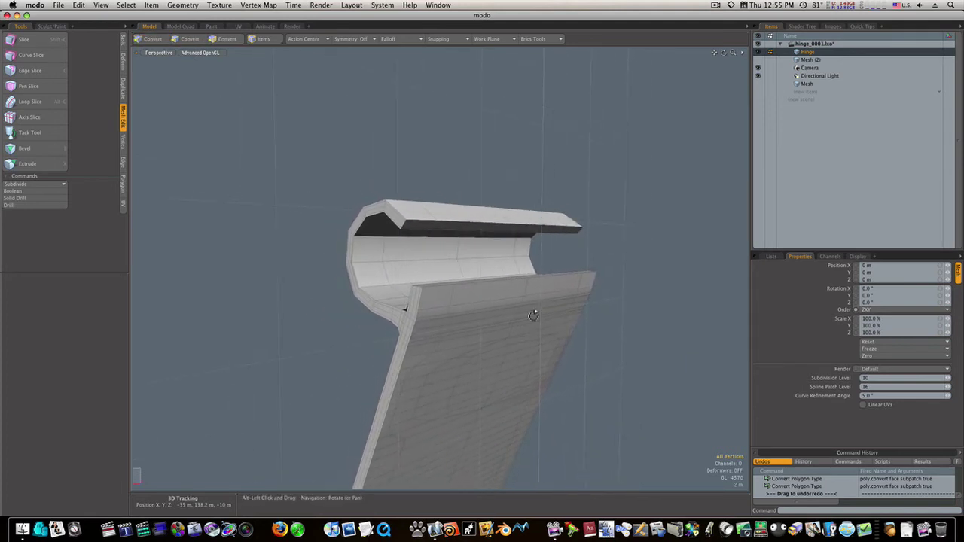
{"action": "mouse_move", "coordinate": [533, 317]}
{"action": "left_mouse_down", "text": "alt"}
{"action": "mouse_move", "coordinate": [505, 286]}
{"action": "mouse_move", "coordinate": [544, 308]}
{"action": "left_mouse_up", "text": "alt"}
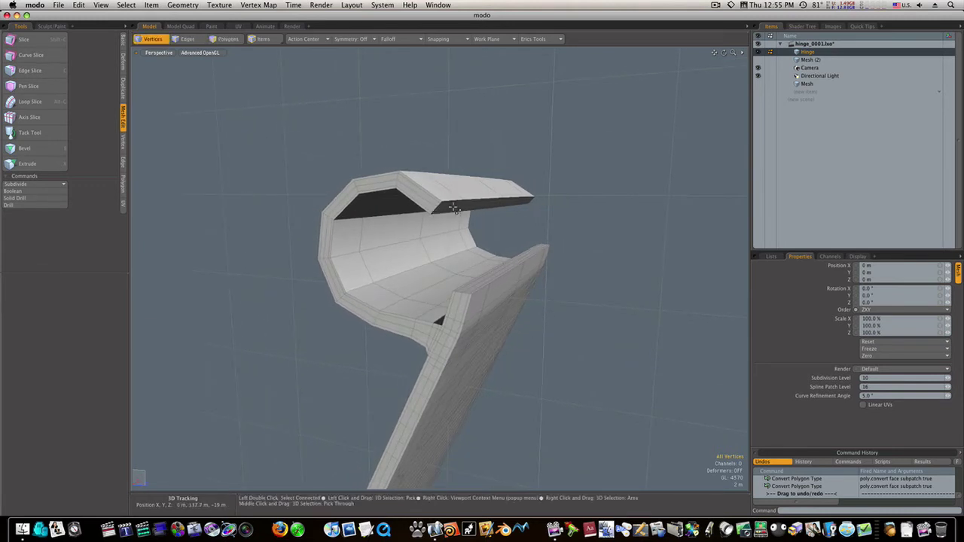
{"action": "key", "text": "Tab"}
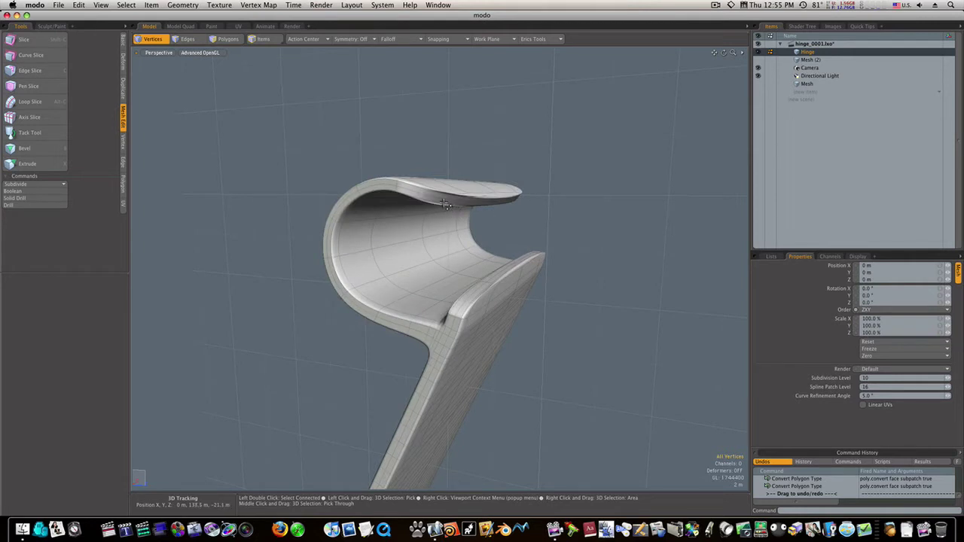
{"action": "left_click_drag", "start_coordinate": [450, 210], "coordinate": [685, 200], "text": "alt"}
{"action": "left_click_drag", "start_coordinate": [432, 230], "coordinate": [592, 257], "text": "alt"}
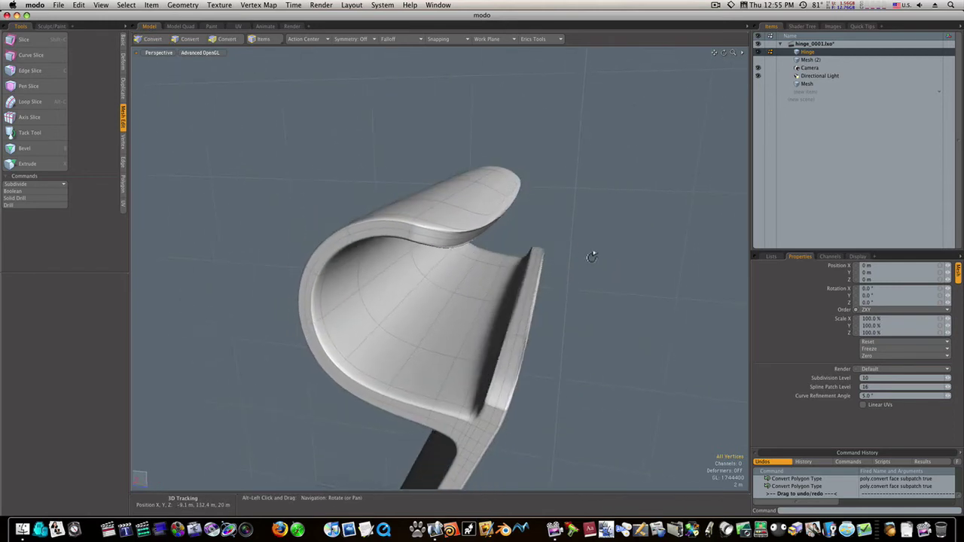
- Show Mesh (2) together with the hinge to check how the mating plate sits in the opening, and return to the hinge alone
{"action": "left_click", "coordinate": [819, 61], "text": "shift"}
{"action": "left_click_drag", "start_coordinate": [581, 340], "coordinate": [560, 344], "text": "alt"}
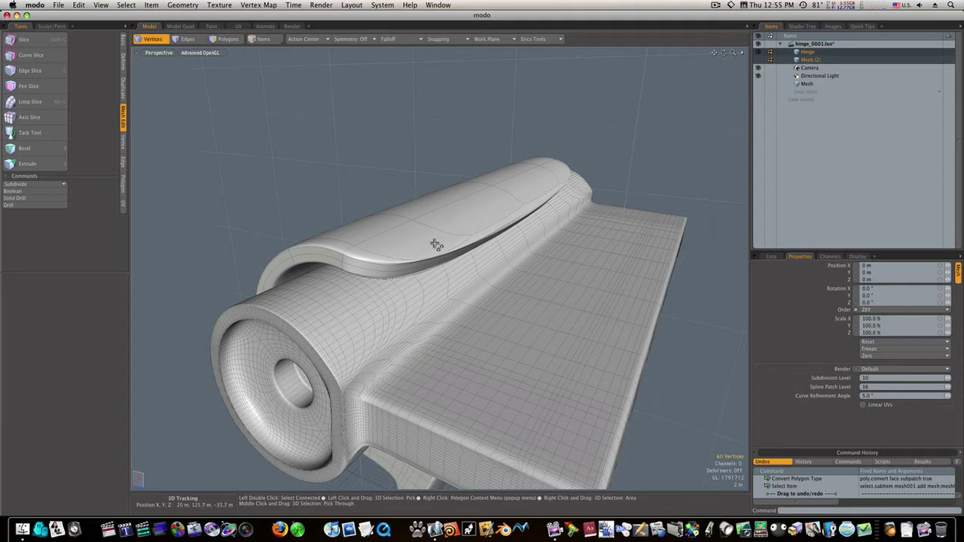
{"action": "left_click", "coordinate": [778, 52]}
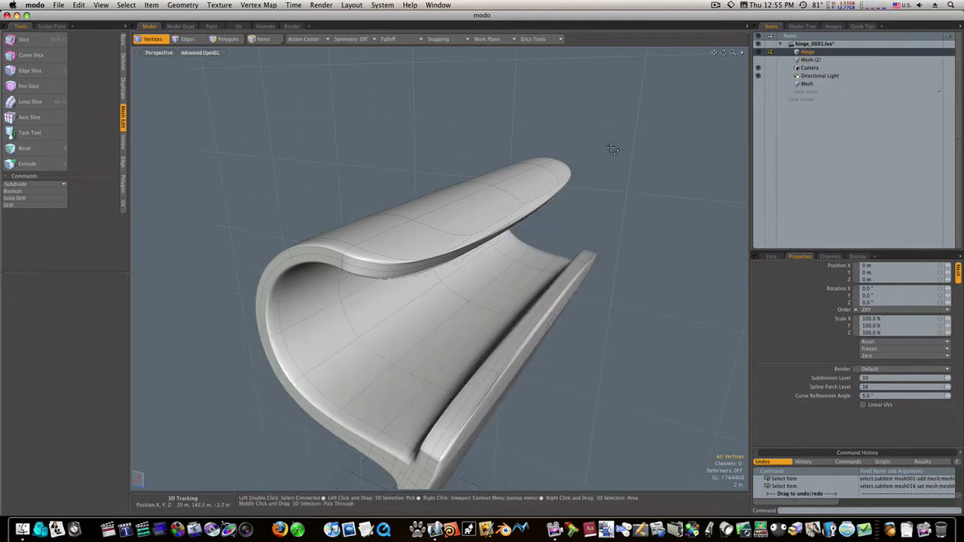
- Turn off subdivision for all of the hinge's connected polygons and clear the selection
{"action": "key", "text": "3"}
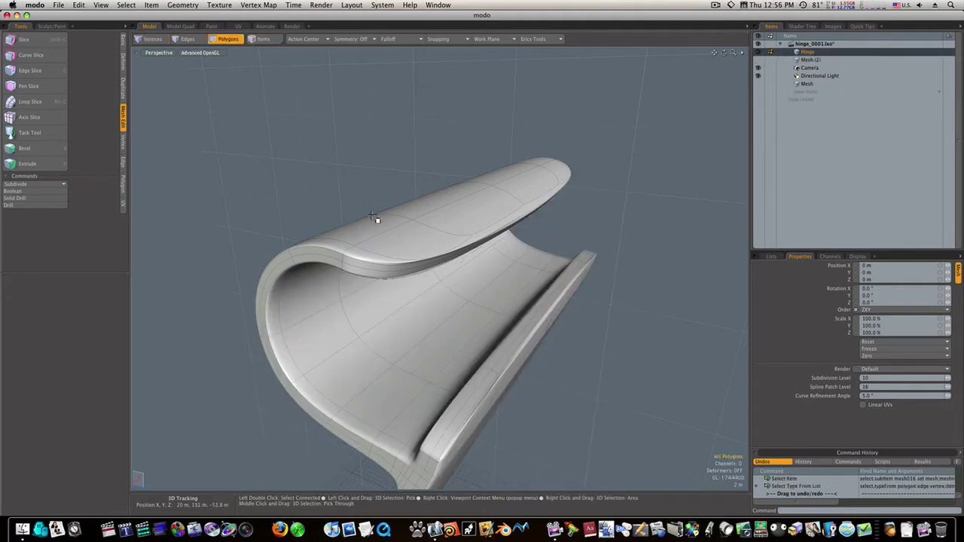
{"action": "double_click", "coordinate": [406, 253]}
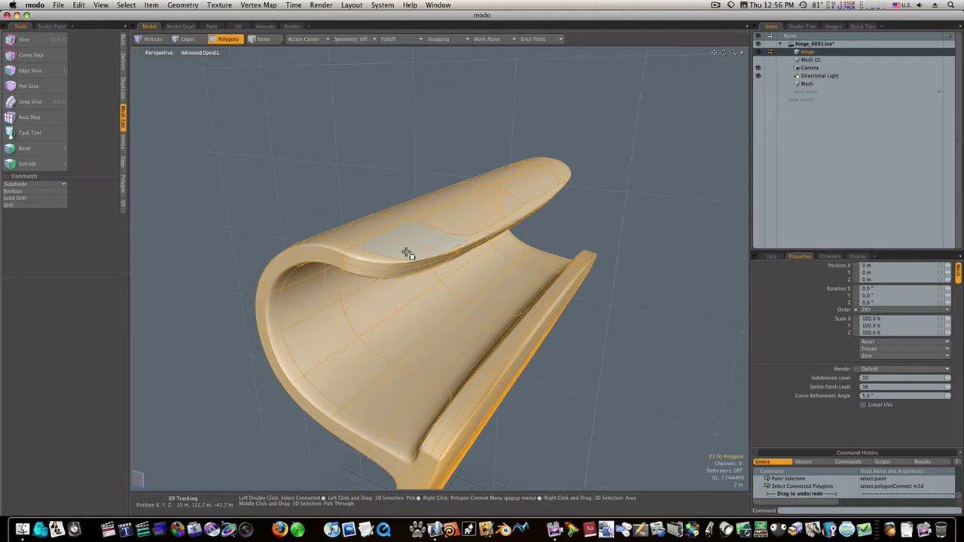
{"action": "key", "text": "Tab"}
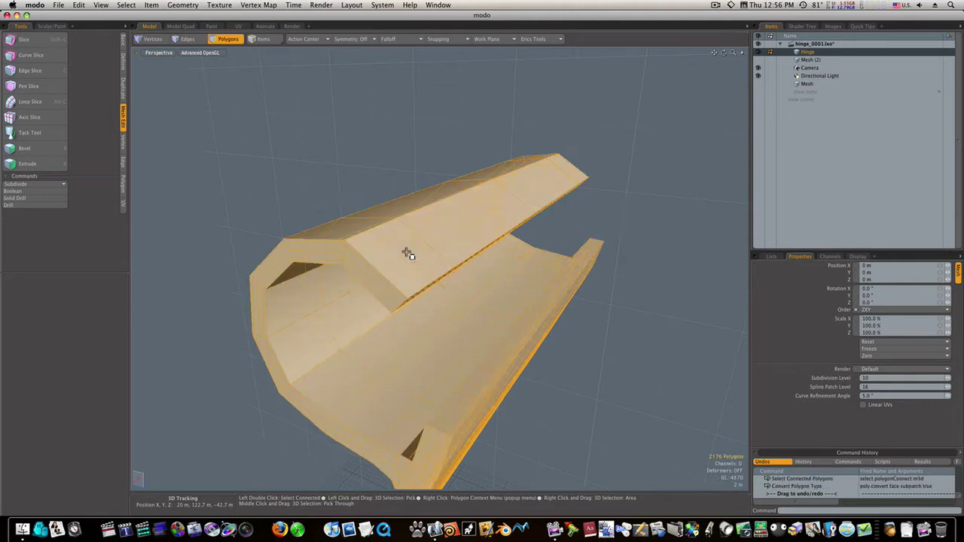
{"action": "left_click", "coordinate": [596, 282]}
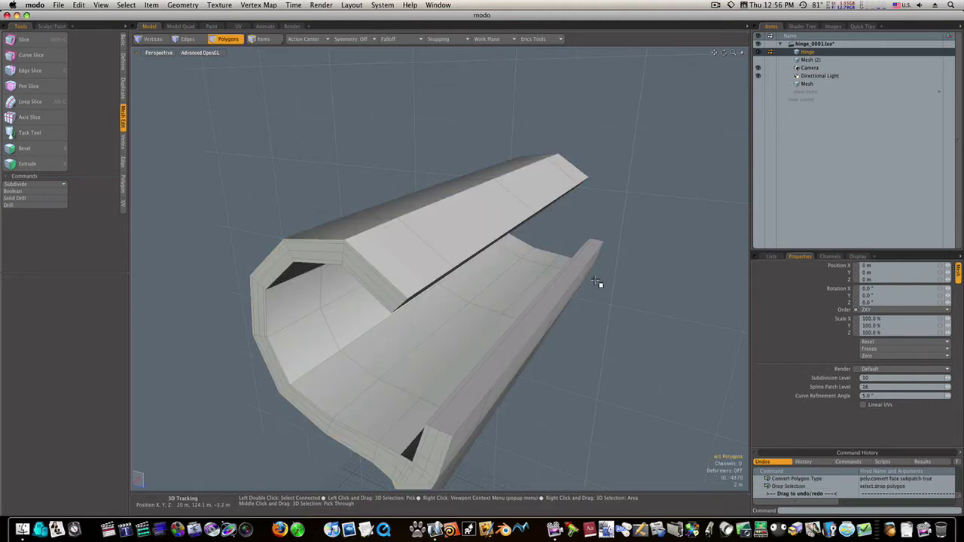
- Select the lengthwise polygon strip at the barrel's free end and move it slightly downward and outward
{"action": "left_click_drag", "start_coordinate": [594, 293], "coordinate": [587, 276], "text": "alt"}
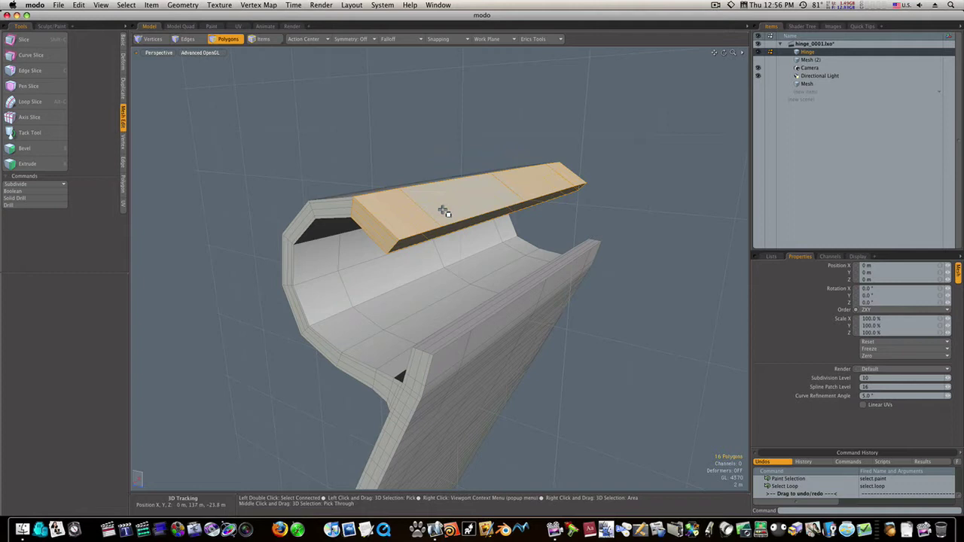
{"action": "key", "text": "w"}
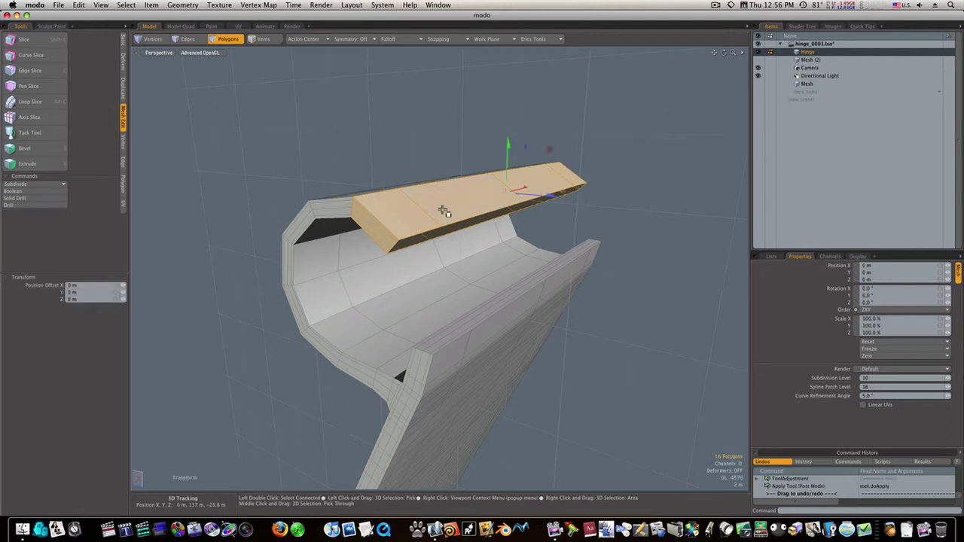
{"action": "left_click_drag", "start_coordinate": [494, 196], "coordinate": [500, 201]}
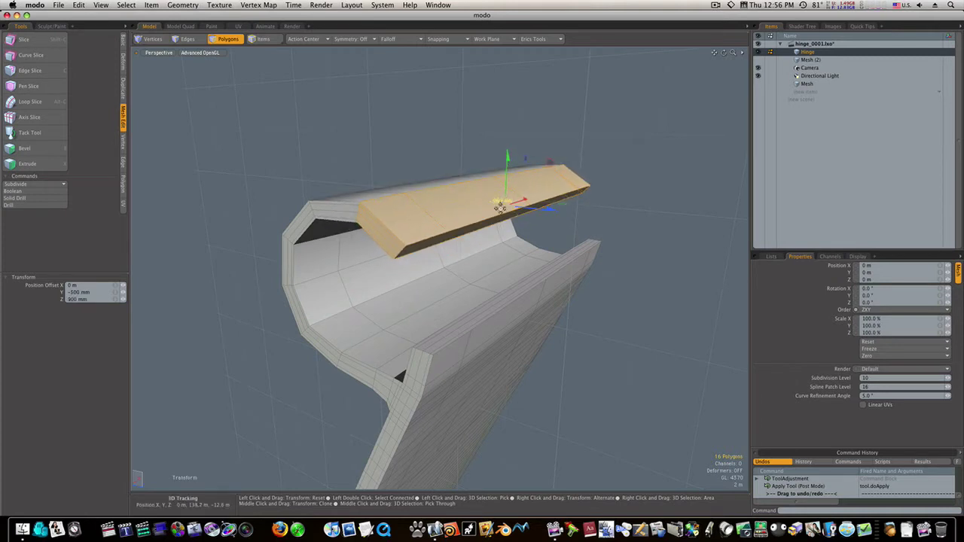
{"action": "key", "text": "space"}
- Extend the barrel's free end by moving its cap faces 1.5 m along Z with the action center set to Local
{"action": "double_click", "coordinate": [477, 233]}
{"action": "left_click", "coordinate": [478, 232]}
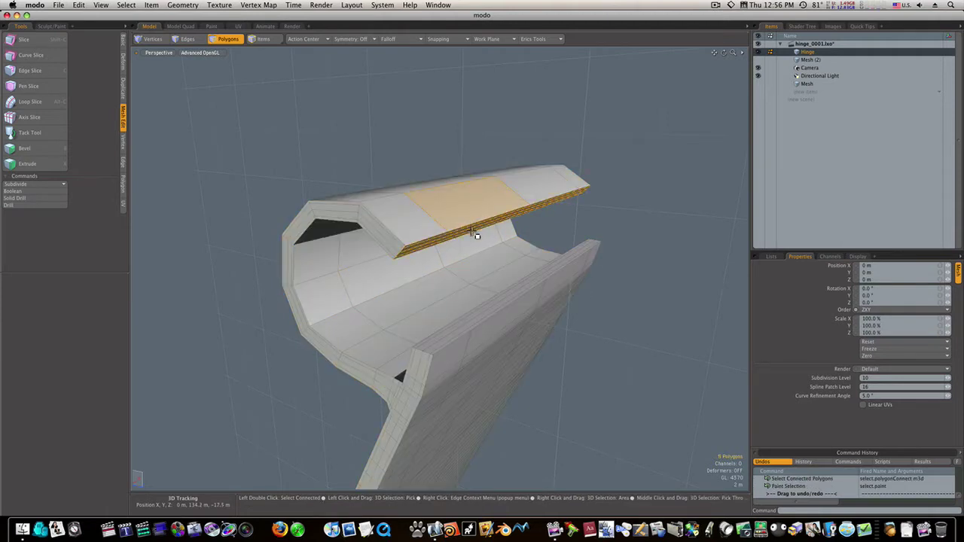
{"action": "left_click", "coordinate": [476, 235]}
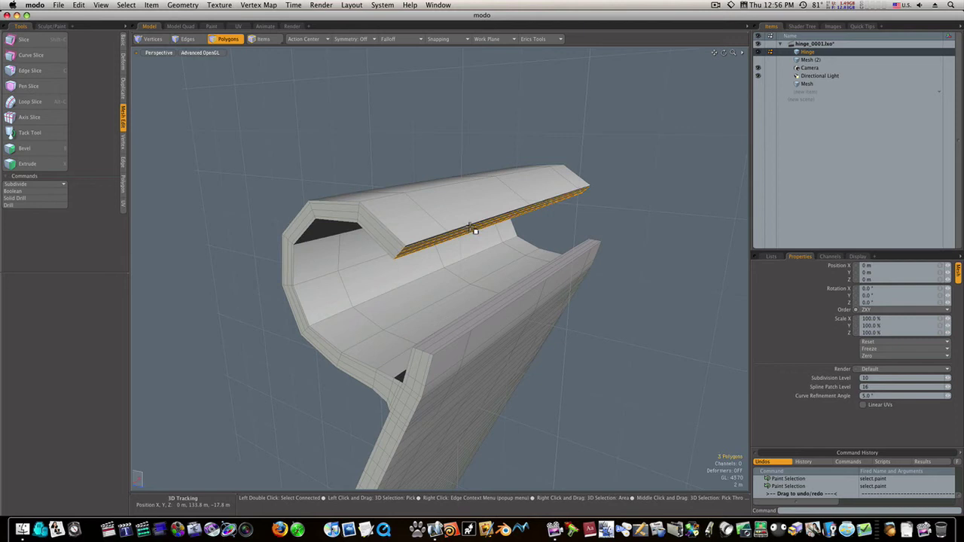
{"action": "key", "text": "w"}
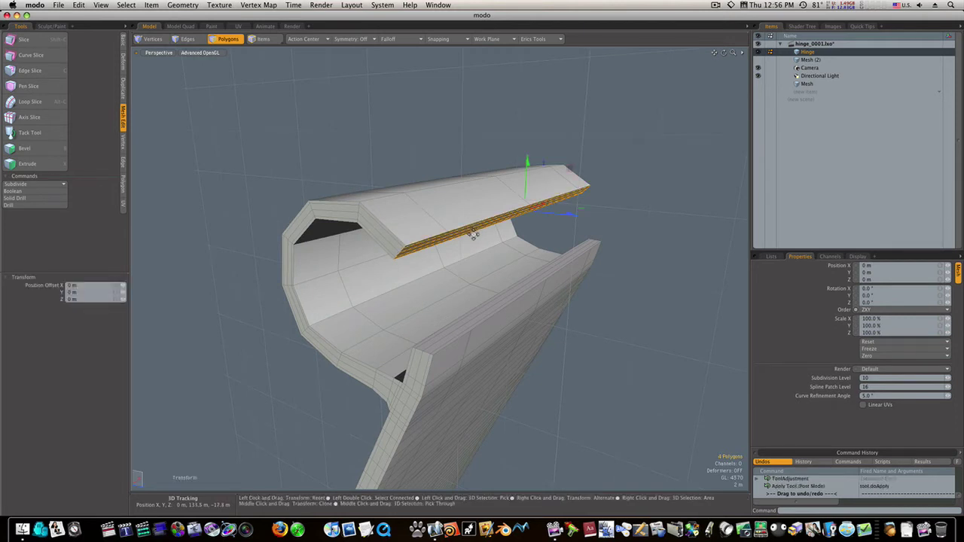
{"action": "left_click", "coordinate": [328, 39]}
{"action": "left_click", "coordinate": [316, 80]}
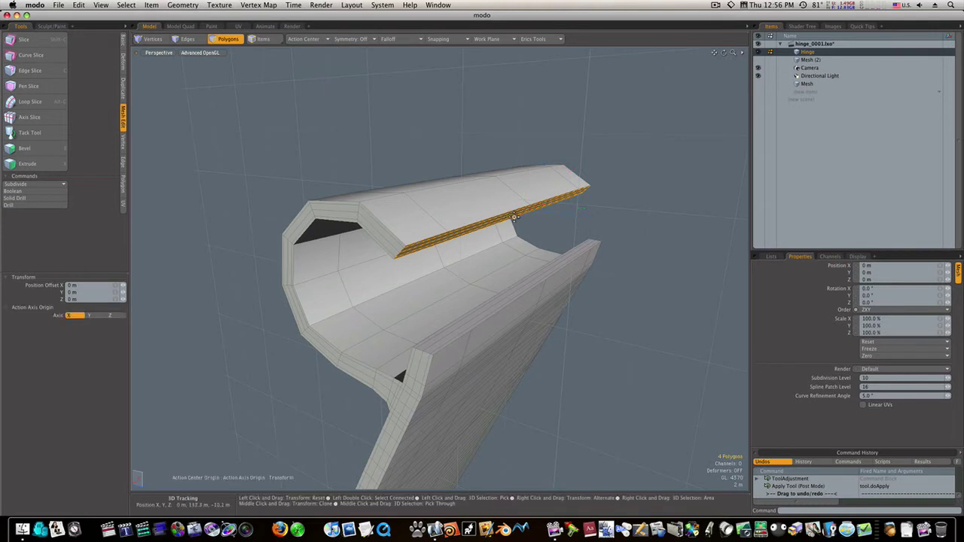
{"action": "left_click", "coordinate": [315, 39]}
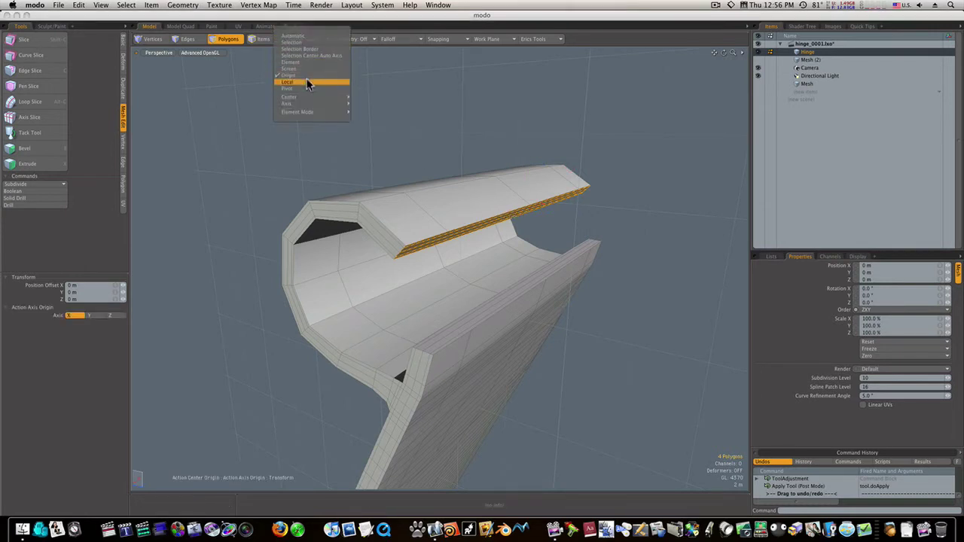
{"action": "left_click", "coordinate": [313, 82]}
{"action": "left_click_drag", "start_coordinate": [536, 230], "coordinate": [546, 243]}
{"action": "left_click_drag", "start_coordinate": [525, 209], "coordinate": [570, 250]}
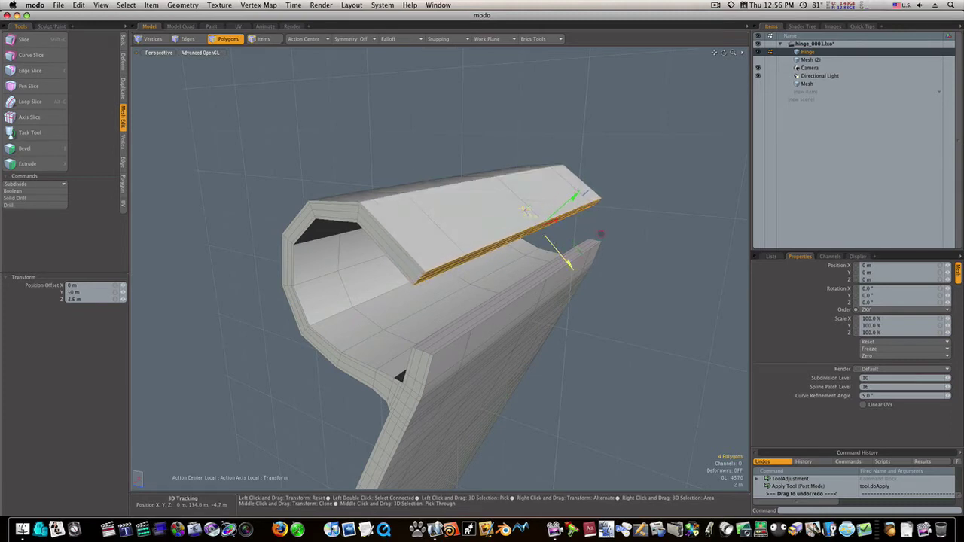
{"action": "key", "text": "space"}
{"action": "left_click", "coordinate": [630, 225]}
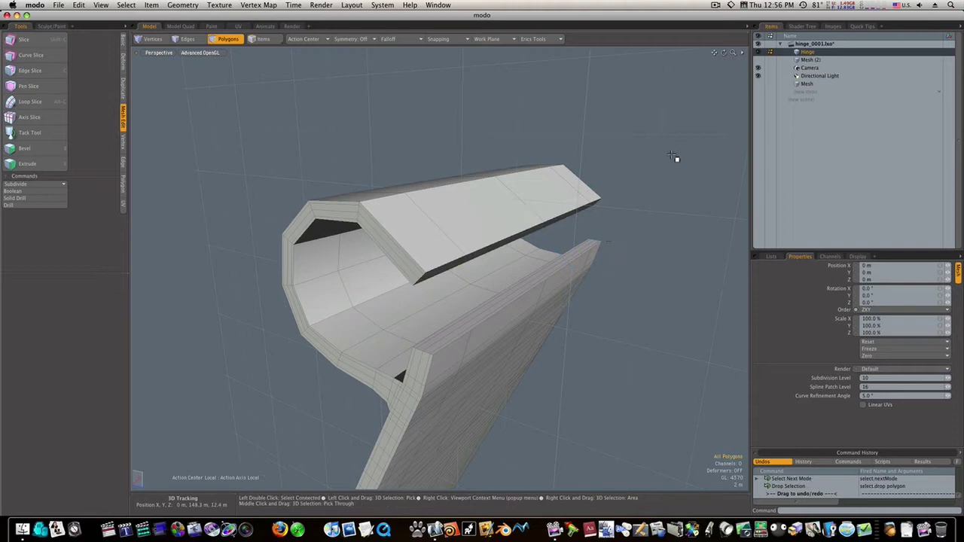
- Turn on subdivision for all of the hinge's connected polygons and show Mesh (2) together with the hinge
{"action": "double_click", "coordinate": [406, 230]}
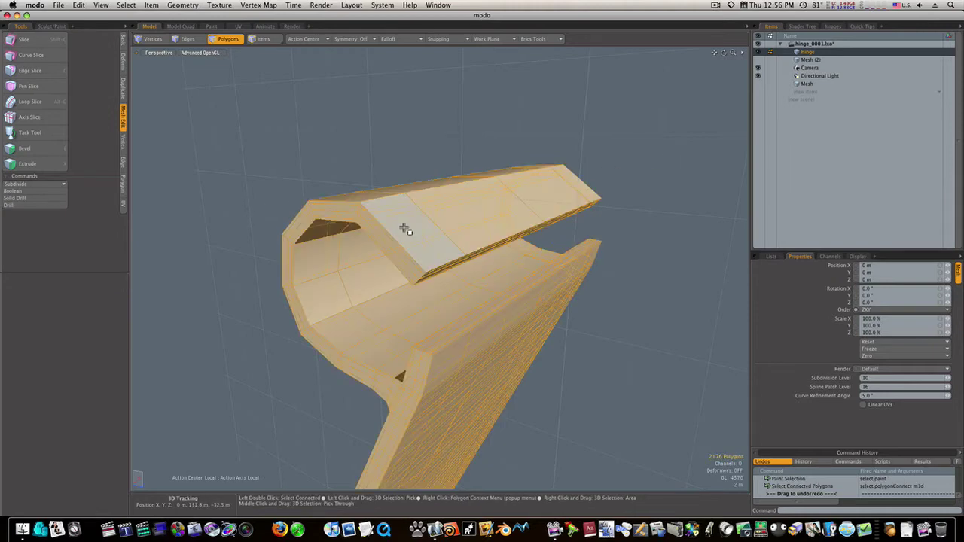
{"action": "key", "text": "Tab"}
{"action": "left_click", "coordinate": [639, 216]}
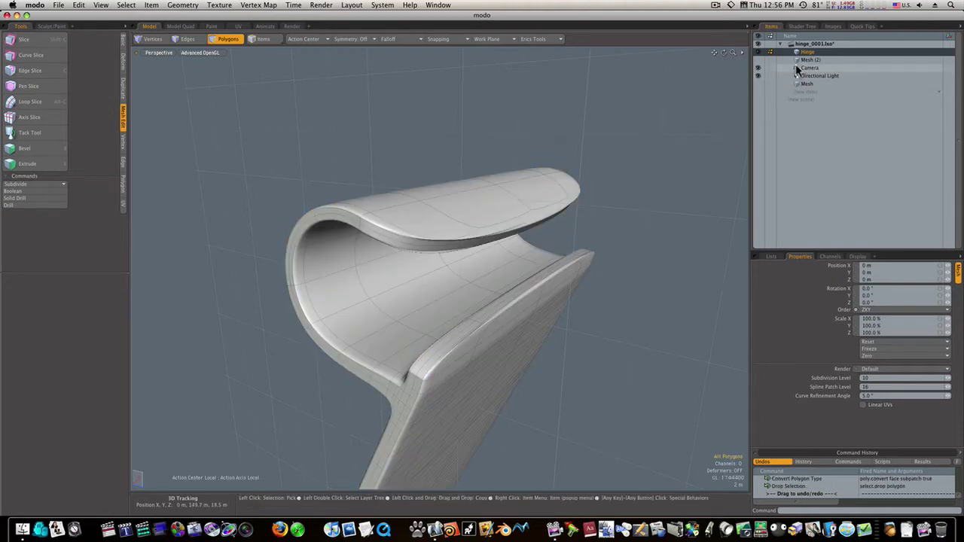
{"action": "left_click", "coordinate": [794, 59]}
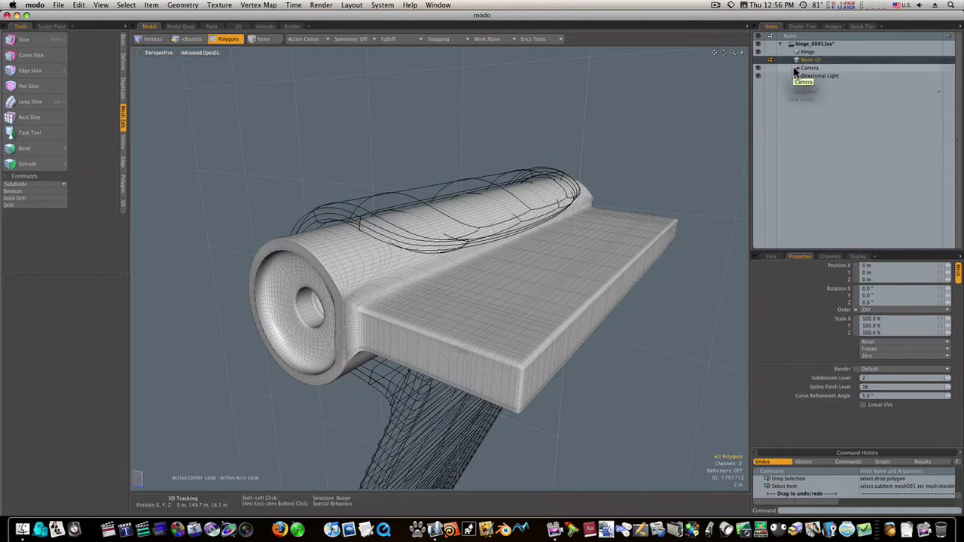
{"action": "left_click", "coordinate": [805, 52], "text": "shift"}
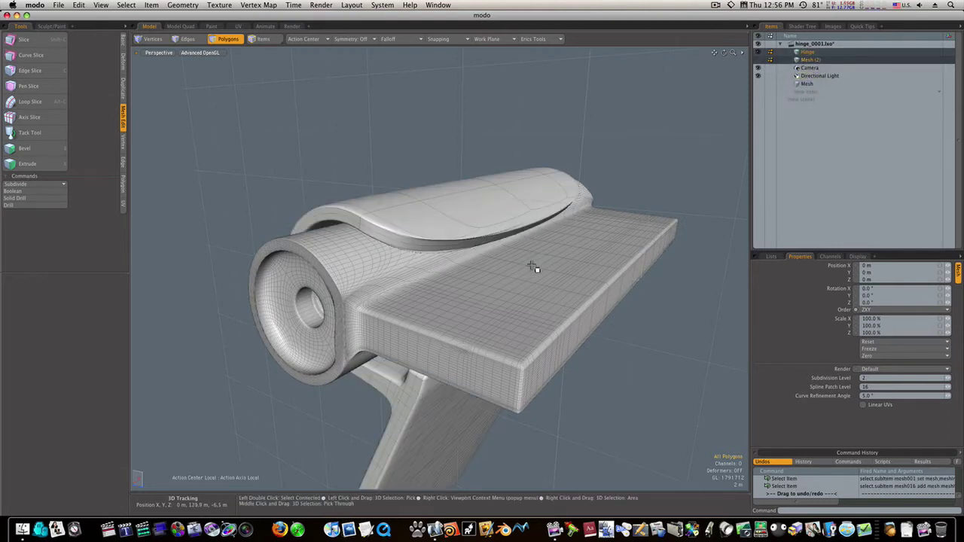
- Remove the upper edge running along the rim of the barrel's free end, near one end of the lip
{"action": "left_click_drag", "start_coordinate": [532, 267], "coordinate": [553, 246], "text": "alt"}
{"action": "key", "text": "3"}
{"action": "left_click_drag", "start_coordinate": [579, 335], "coordinate": [496, 323], "text": "ctrl+alt"}
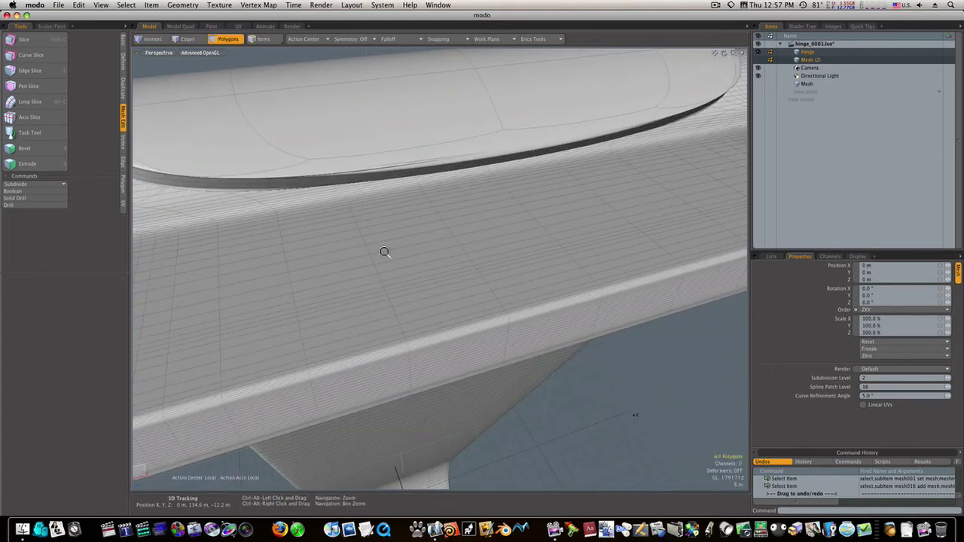
{"action": "left_click_drag", "start_coordinate": [385, 252], "coordinate": [397, 250], "text": "ctrl+alt"}
{"action": "key", "text": "space"}
{"action": "key", "text": "space"}
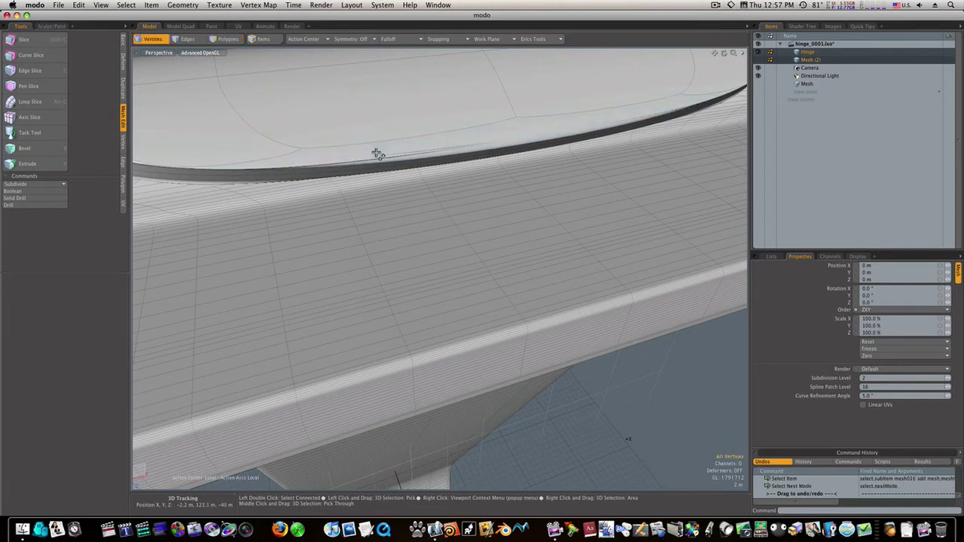
{"action": "left_click", "coordinate": [376, 161]}
{"action": "key", "text": "Escape"}
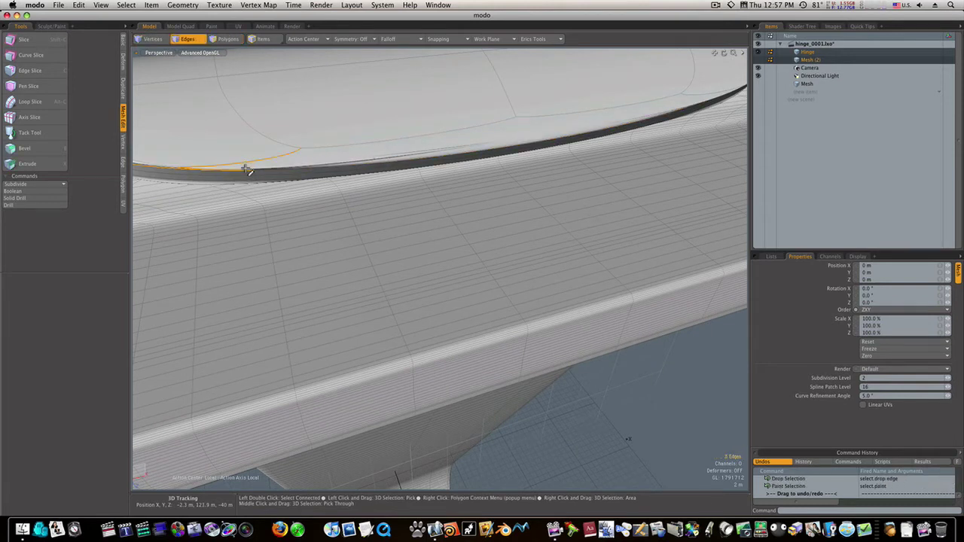
{"action": "left_click_drag", "start_coordinate": [236, 187], "coordinate": [351, 129], "text": "alt"}
{"action": "left_click", "coordinate": [609, 153]}
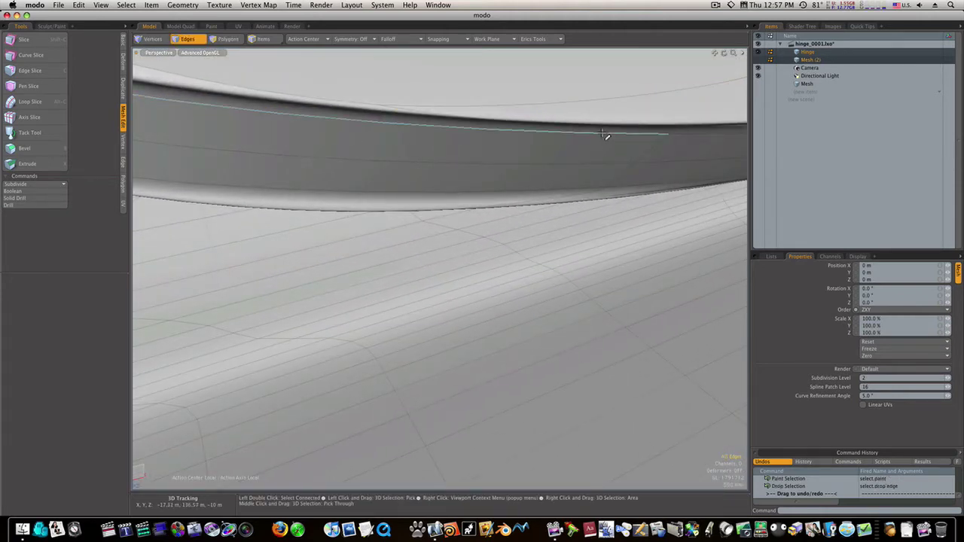
{"action": "left_click", "coordinate": [446, 115]}
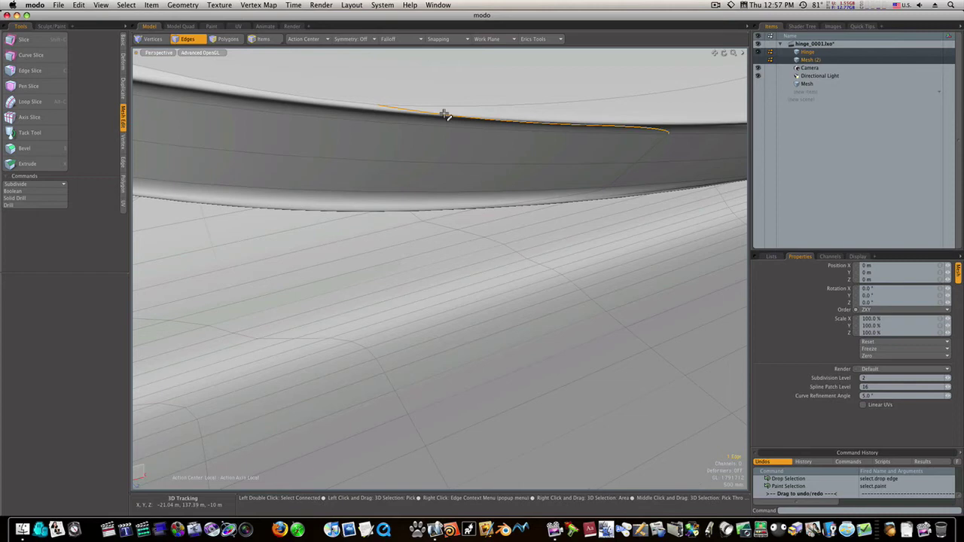
{"action": "key", "text": "BackSpace"}
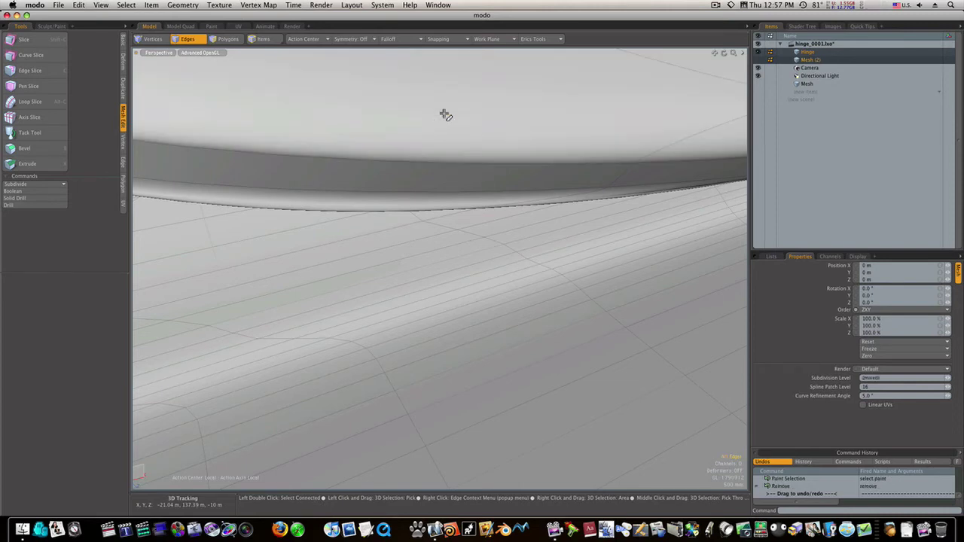
- Remove the matching upper rim edge near the opposite end of the barrel's free lip
{"action": "left_click_drag", "start_coordinate": [503, 171], "coordinate": [424, 167], "text": "ctrl+alt"}
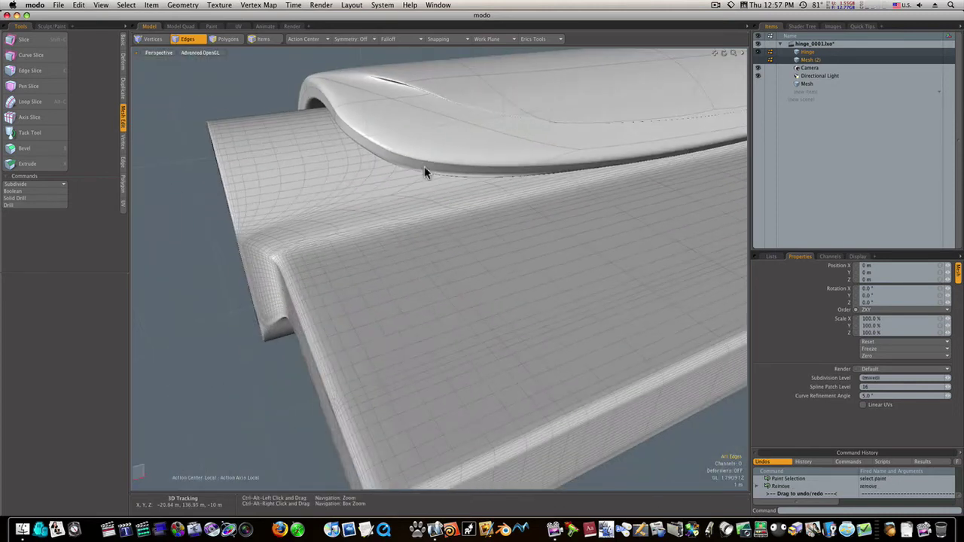
{"action": "left_click_drag", "start_coordinate": [576, 181], "coordinate": [510, 233], "text": "alt+shift"}
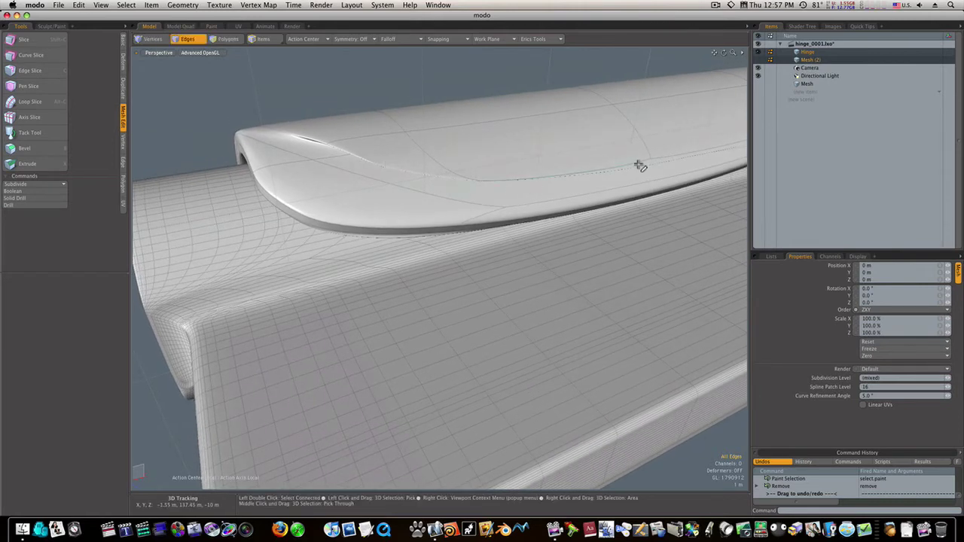
{"action": "left_click_drag", "start_coordinate": [655, 161], "coordinate": [828, 224], "text": "alt"}
{"action": "left_click_drag", "start_coordinate": [445, 218], "coordinate": [411, 202], "text": "ctrl+alt"}
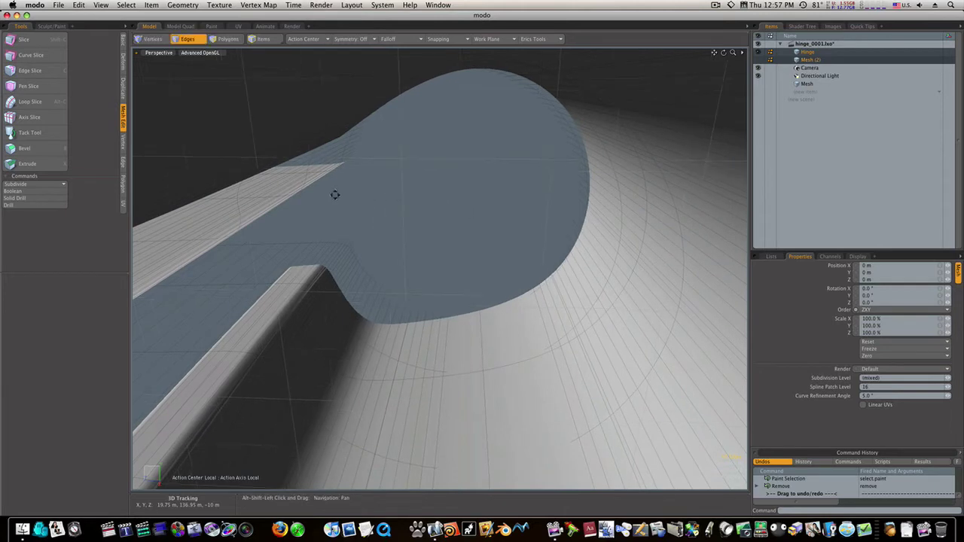
{"action": "left_click_drag", "start_coordinate": [480, 171], "coordinate": [455, 179], "text": "alt"}
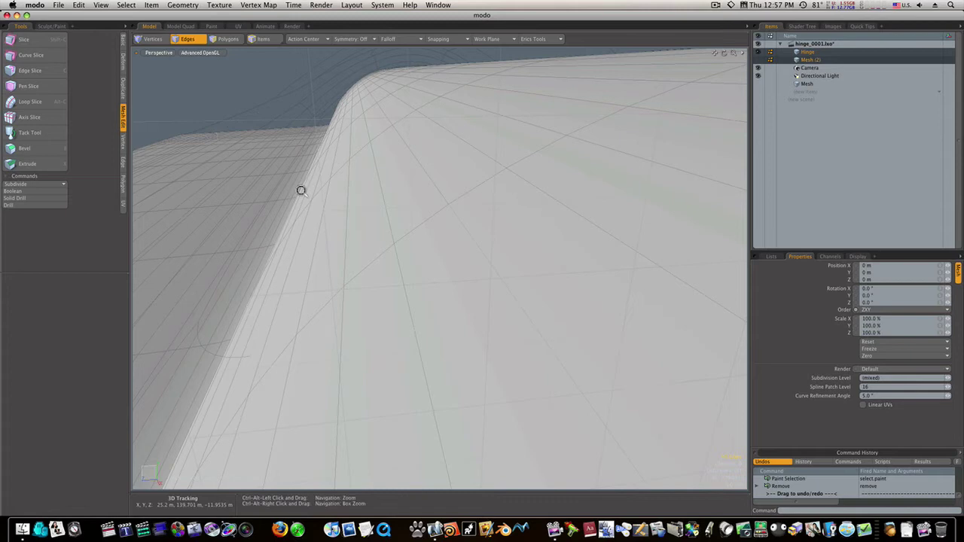
{"action": "mouse_move", "coordinate": [301, 189]}
{"action": "left_mouse_down", "text": "ctrl+alt"}
{"action": "mouse_move", "coordinate": [148, 176]}
{"action": "mouse_move", "coordinate": [236, 209]}
{"action": "mouse_move", "coordinate": [257, 200]}
{"action": "mouse_move", "coordinate": [336, 209]}
{"action": "mouse_move", "coordinate": [262, 315]}
{"action": "left_mouse_up", "text": "ctrl+alt"}
{"action": "left_click_drag", "start_coordinate": [455, 163], "coordinate": [385, 218], "text": "alt+shift"}
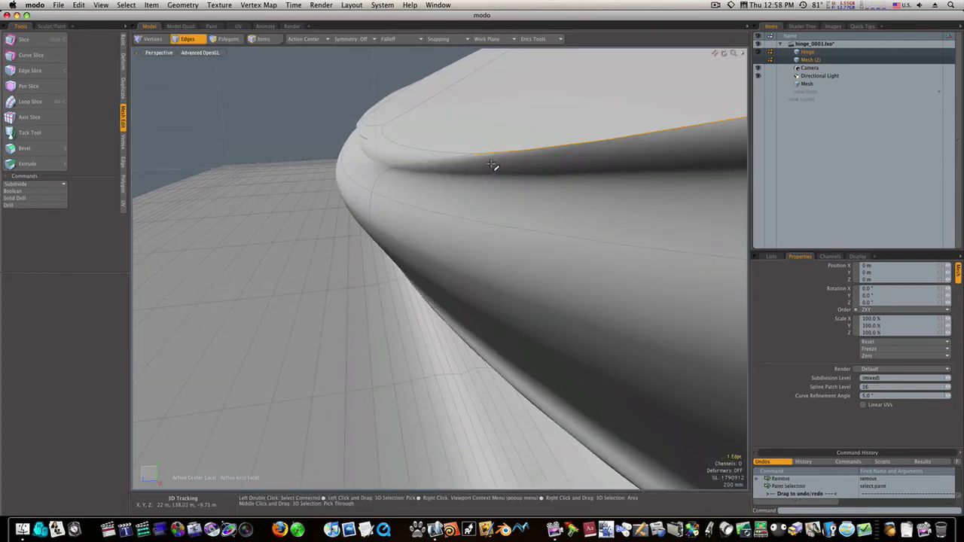
{"action": "key", "text": "BackSpace"}
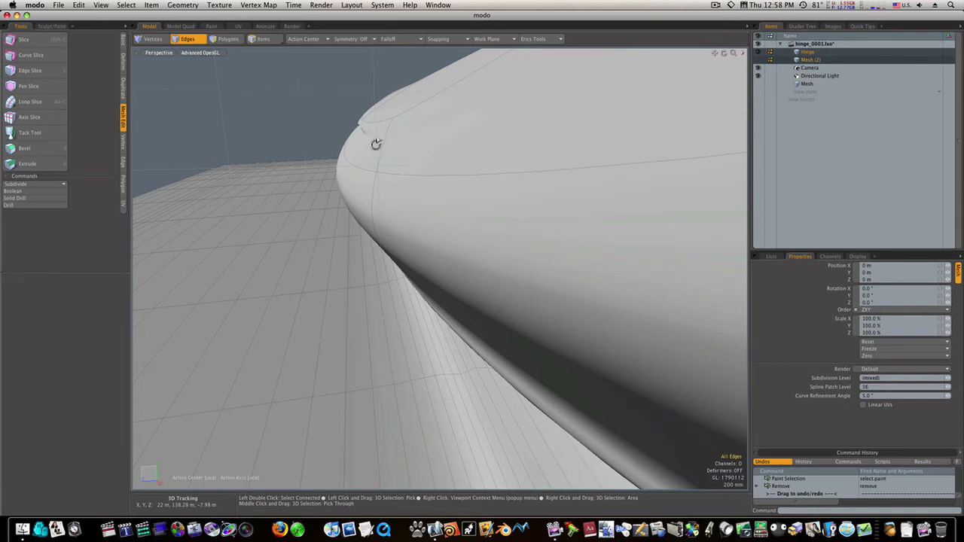
- Select the creased edge loop on top of the barrel's free lip and remove it
{"action": "left_click_drag", "start_coordinate": [376, 144], "coordinate": [389, 222], "text": "alt"}
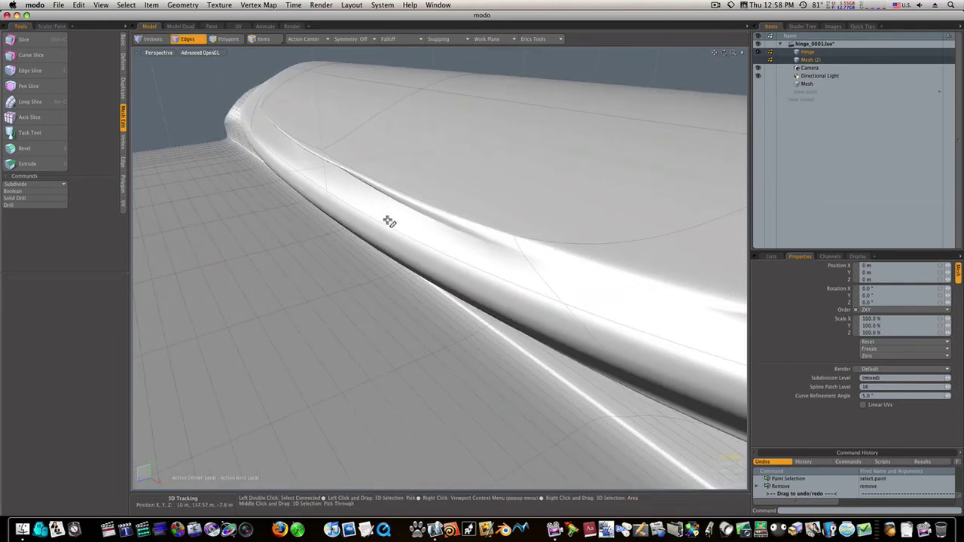
{"action": "left_click_drag", "start_coordinate": [297, 163], "coordinate": [407, 174], "text": "alt"}
{"action": "left_click_drag", "start_coordinate": [261, 186], "coordinate": [532, 211], "text": "alt+shift"}
{"action": "left_click_drag", "start_coordinate": [354, 209], "coordinate": [585, 208], "text": "alt+shift"}
{"action": "left_click_drag", "start_coordinate": [192, 174], "coordinate": [317, 233], "text": "alt+shift"}
{"action": "left_click", "coordinate": [311, 237]}
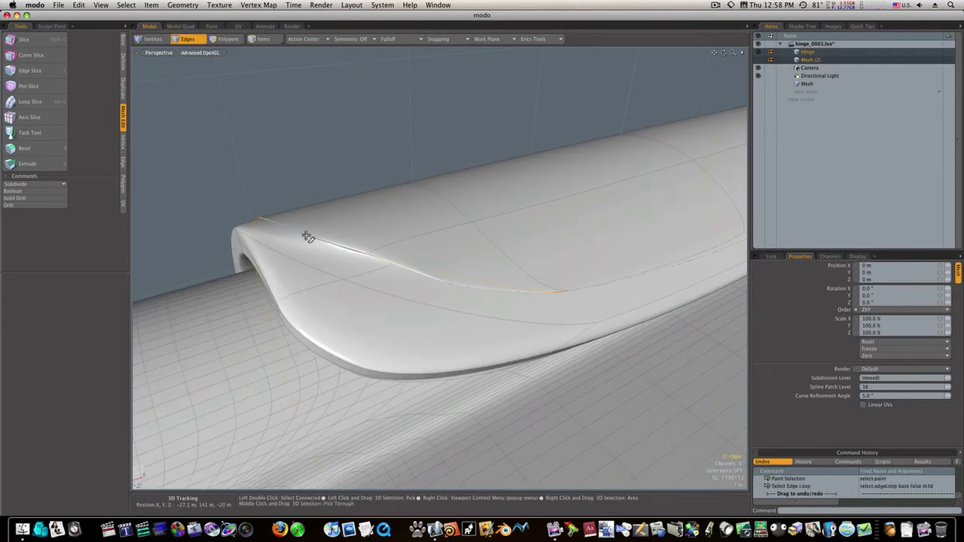
{"action": "key", "text": "BackSpace"}
- Set the viewport's wireframe overlay to None to show the hinge parts as plain shaded surfaces
{"action": "left_click_drag", "start_coordinate": [518, 237], "coordinate": [623, 217], "text": "alt"}
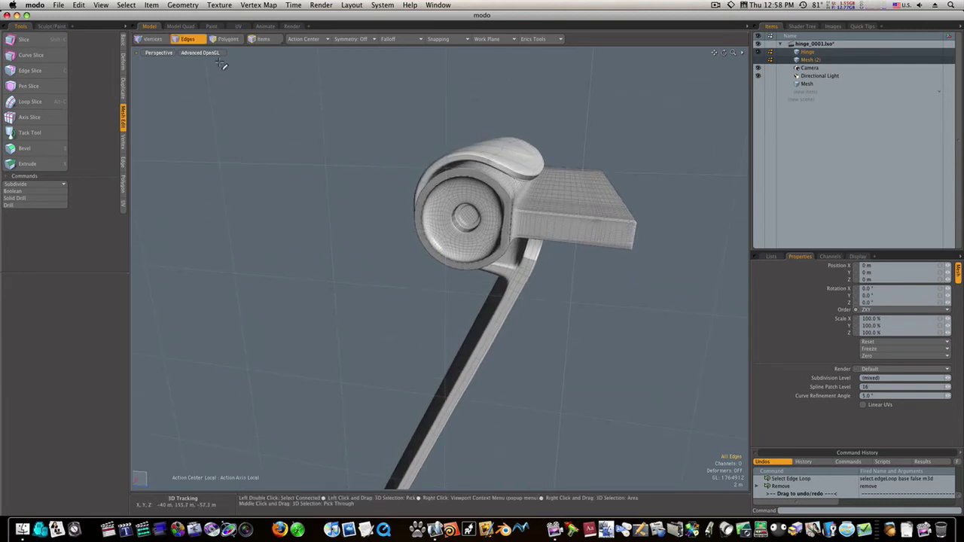
{"action": "left_click", "coordinate": [214, 53]}
{"action": "mouse_move", "coordinate": [219, 123]}
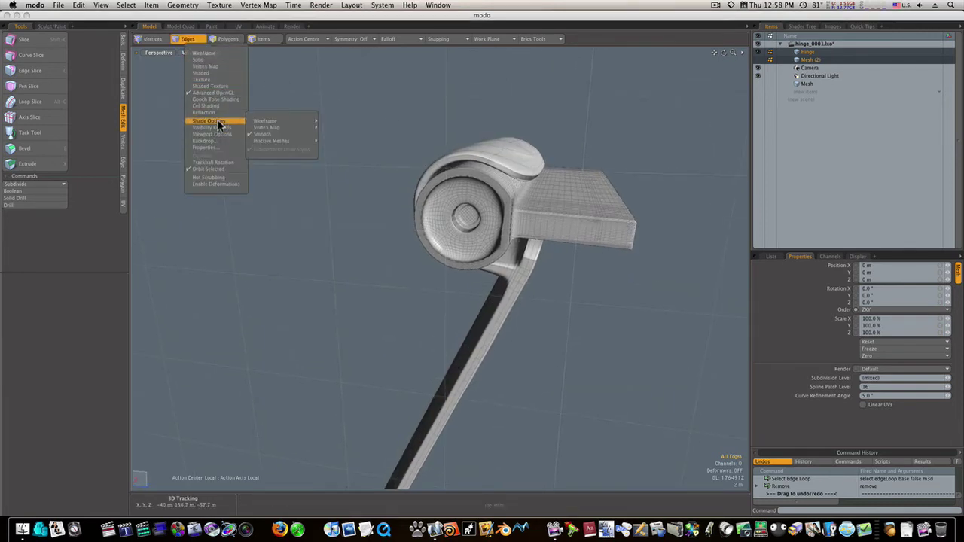
{"action": "left_click", "coordinate": [329, 122]}
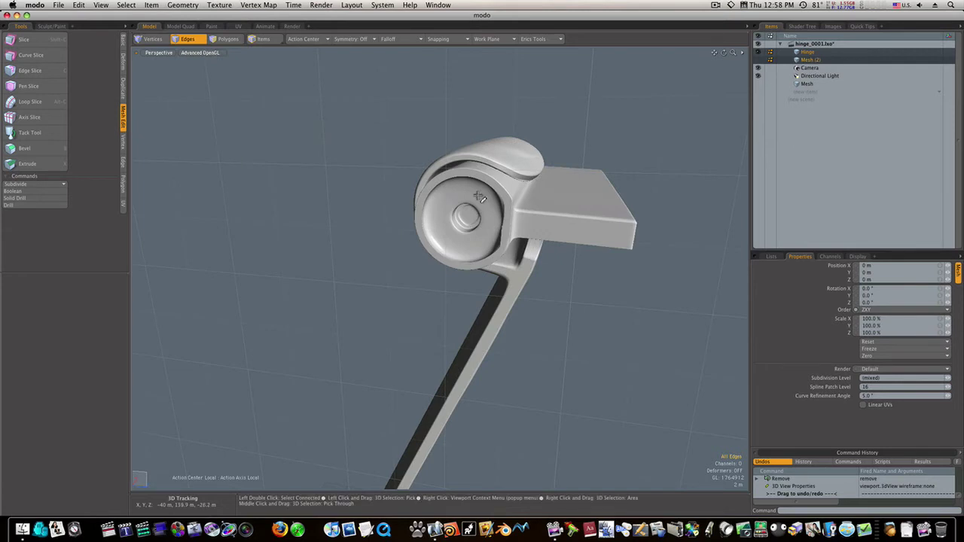
- Remove the leftover edge causing the crease on the barrel's free lip and view the whole hinge
{"action": "left_click_drag", "start_coordinate": [335, 173], "coordinate": [309, 227], "text": "alt"}
{"action": "left_click_drag", "start_coordinate": [498, 264], "coordinate": [215, 210], "text": "alt+shift"}
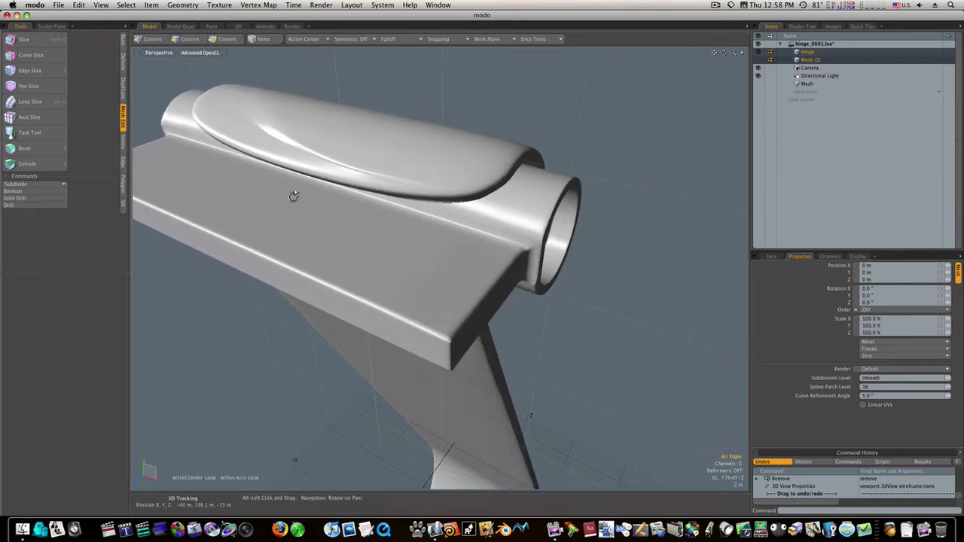
{"action": "left_click", "coordinate": [348, 165]}
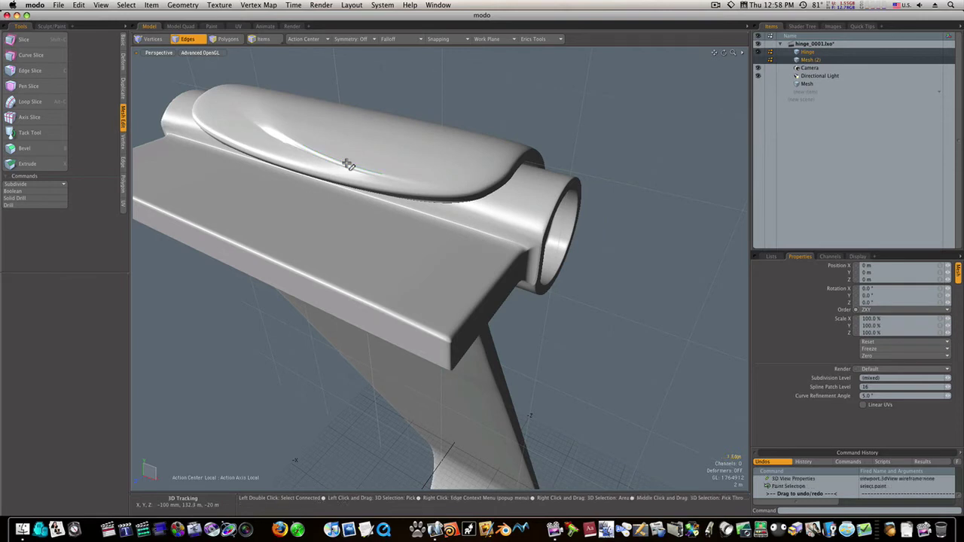
{"action": "key", "text": "BackSpace"}
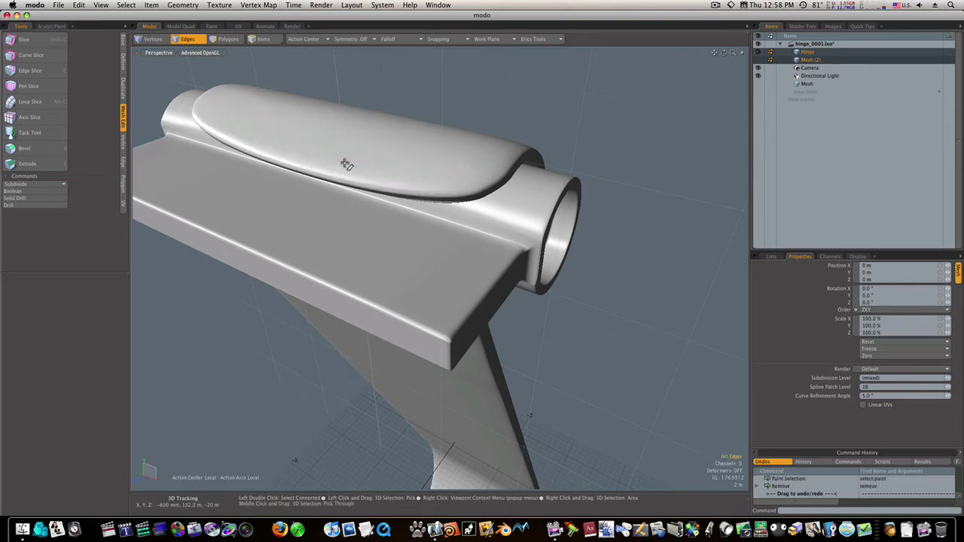
{"action": "mouse_move", "coordinate": [340, 161]}
{"action": "left_mouse_down", "text": "alt"}
{"action": "mouse_move", "coordinate": [323, 159]}
{"action": "mouse_move", "coordinate": [446, 158]}
{"action": "mouse_move", "coordinate": [433, 170]}
{"action": "mouse_move", "coordinate": [316, 183]}
{"action": "mouse_move", "coordinate": [333, 173]}
{"action": "left_mouse_up", "text": "alt"}
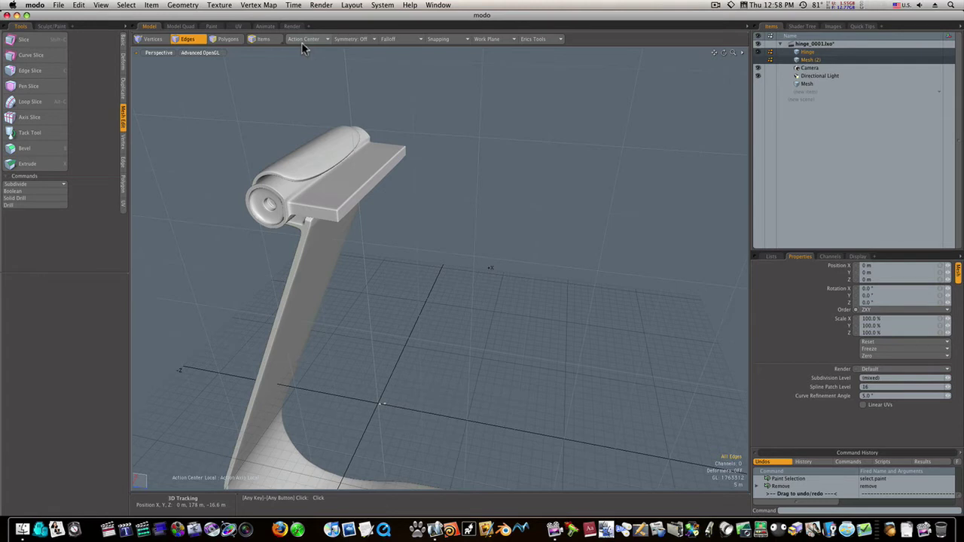
- Set the viewport's wireframe overlay to Colored for the hinge parts
{"action": "left_click", "coordinate": [208, 53]}
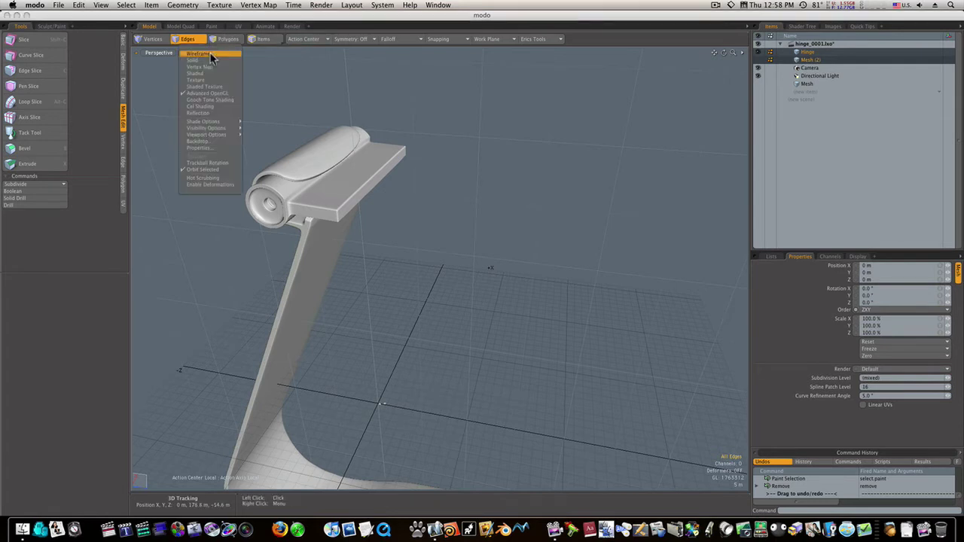
{"action": "mouse_move", "coordinate": [215, 122]}
{"action": "mouse_move", "coordinate": [264, 123]}
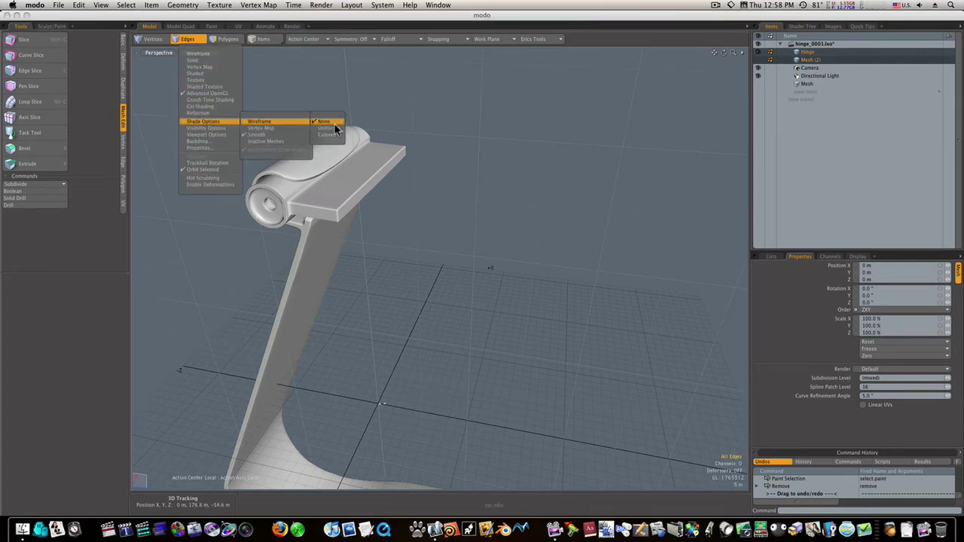
{"action": "left_click_drag", "start_coordinate": [348, 233], "coordinate": [349, 218], "text": "alt+shift"}
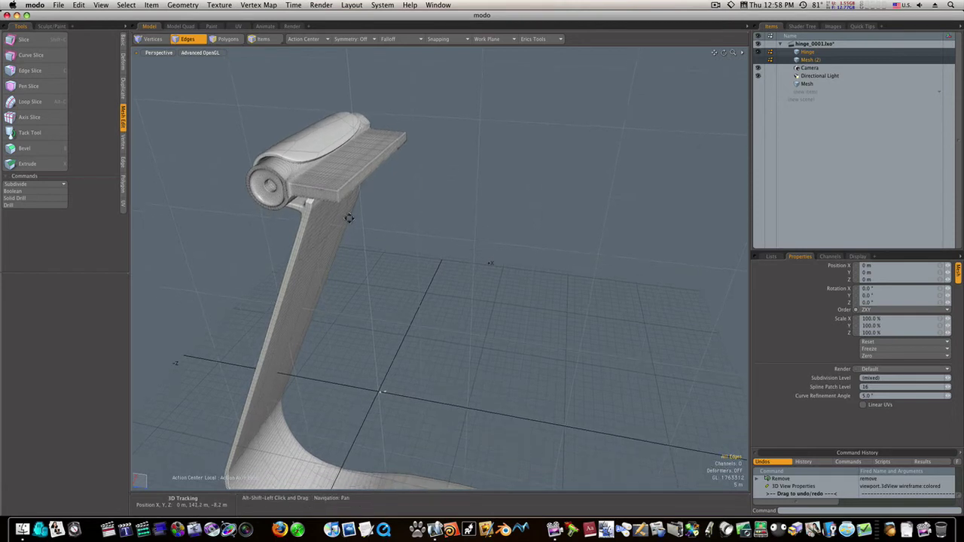
- View the Hinge item on its own at full extent and make the Mesh (2) item active
{"action": "left_click", "coordinate": [807, 54]}
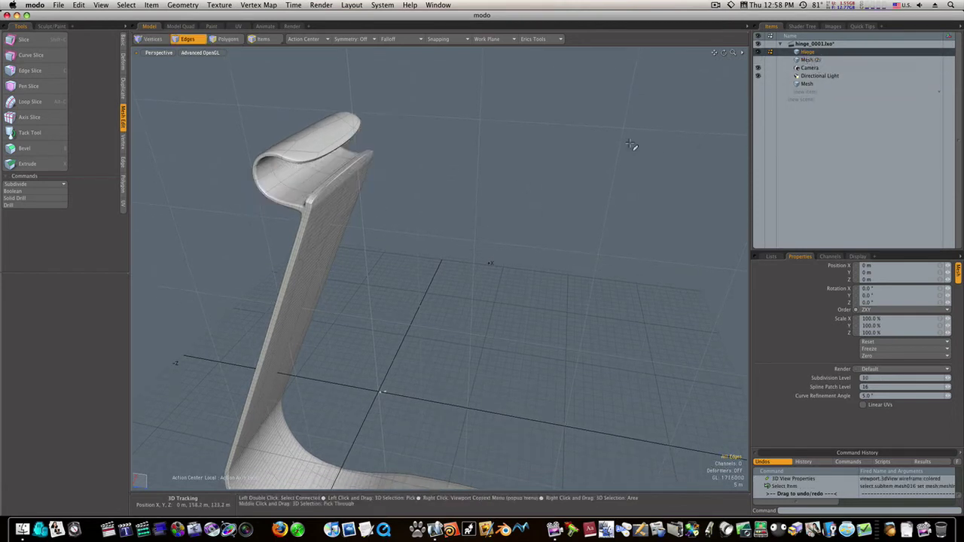
{"action": "left_click_drag", "start_coordinate": [329, 218], "coordinate": [287, 193], "text": "alt"}
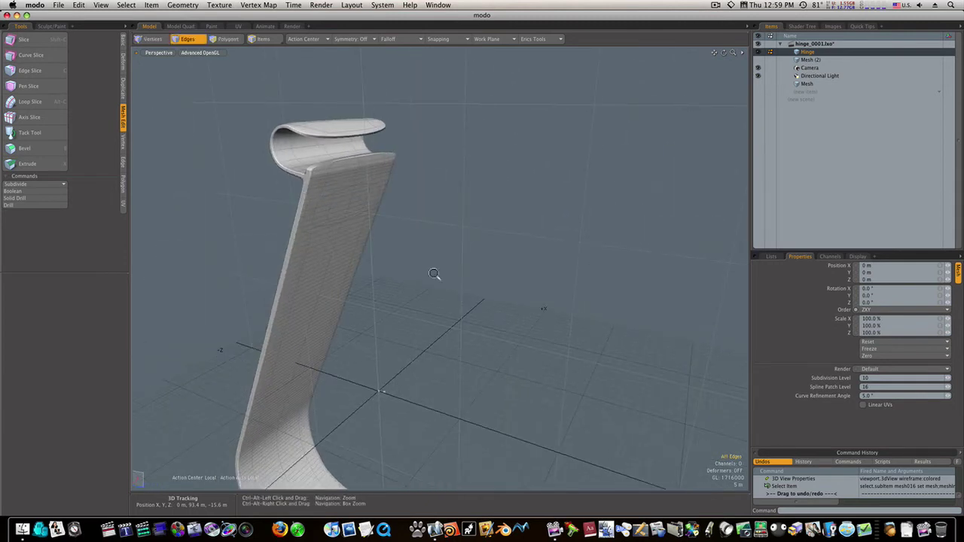
{"action": "left_click_drag", "start_coordinate": [437, 275], "coordinate": [359, 244], "text": "ctrl+alt"}
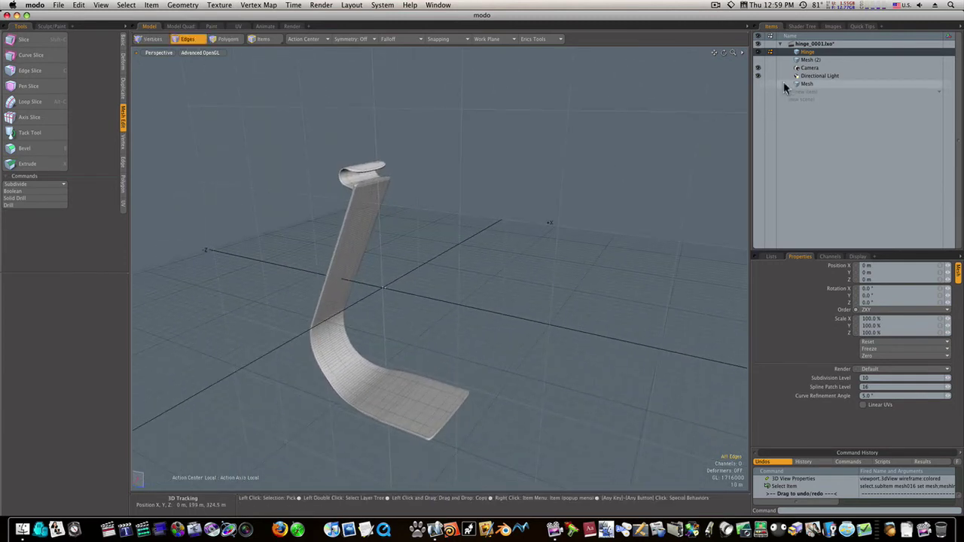
{"action": "left_click", "coordinate": [799, 60]}
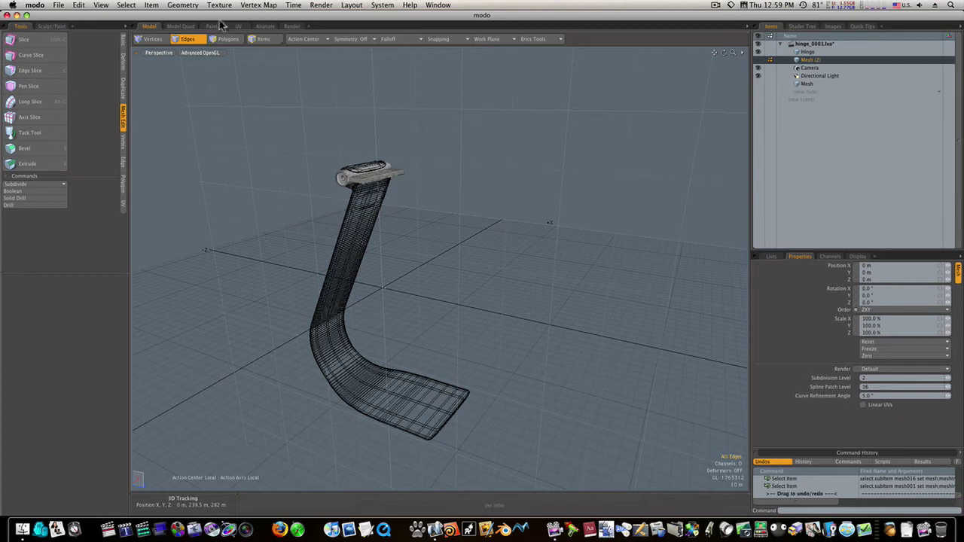
- Switch to the four-view modelling layout and change the Right viewport to a Front view of the stand
{"action": "left_click", "coordinate": [180, 26]}
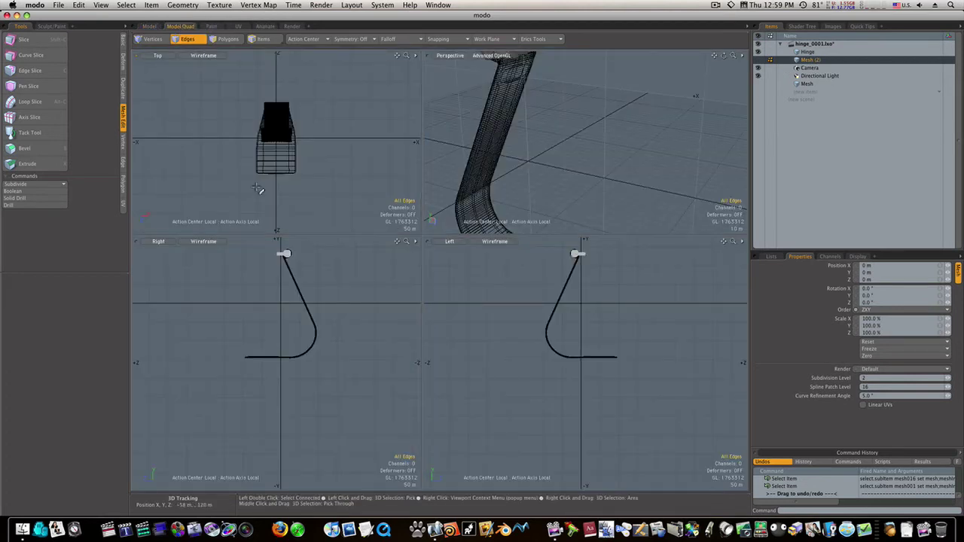
{"action": "key", "text": "shift"}
{"action": "left_click", "coordinate": [164, 243]}
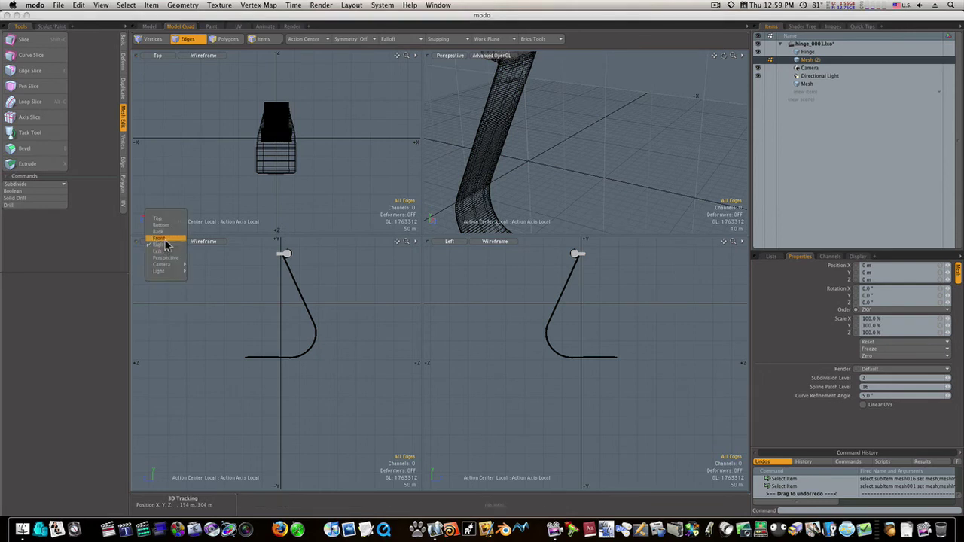
{"action": "left_click", "coordinate": [165, 239]}
{"action": "left_click_drag", "start_coordinate": [251, 285], "coordinate": [295, 334], "text": "ctrl+alt"}
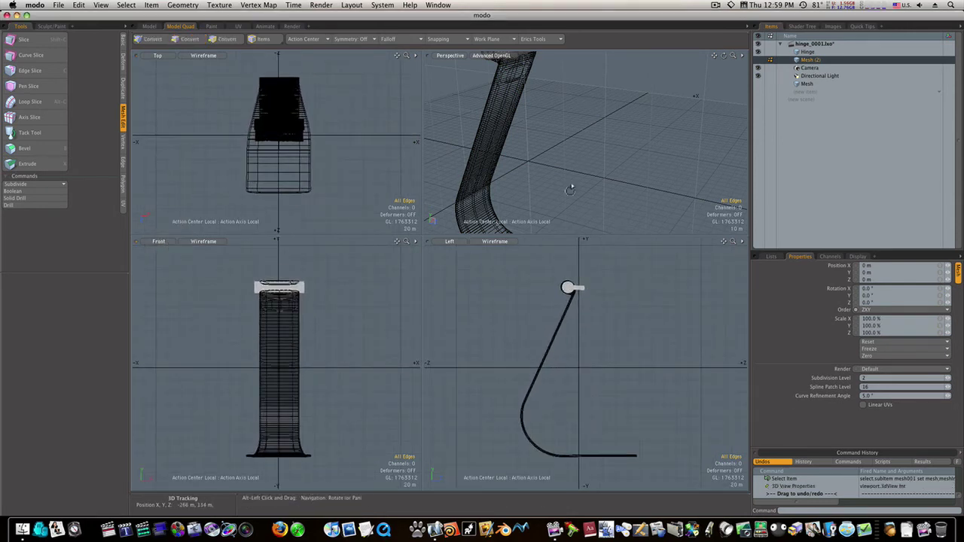
{"action": "mouse_move", "coordinate": [570, 189]}
{"action": "left_mouse_down", "text": "alt"}
{"action": "mouse_move", "coordinate": [585, 168]}
{"action": "mouse_move", "coordinate": [587, 184]}
{"action": "left_mouse_up", "text": "alt"}
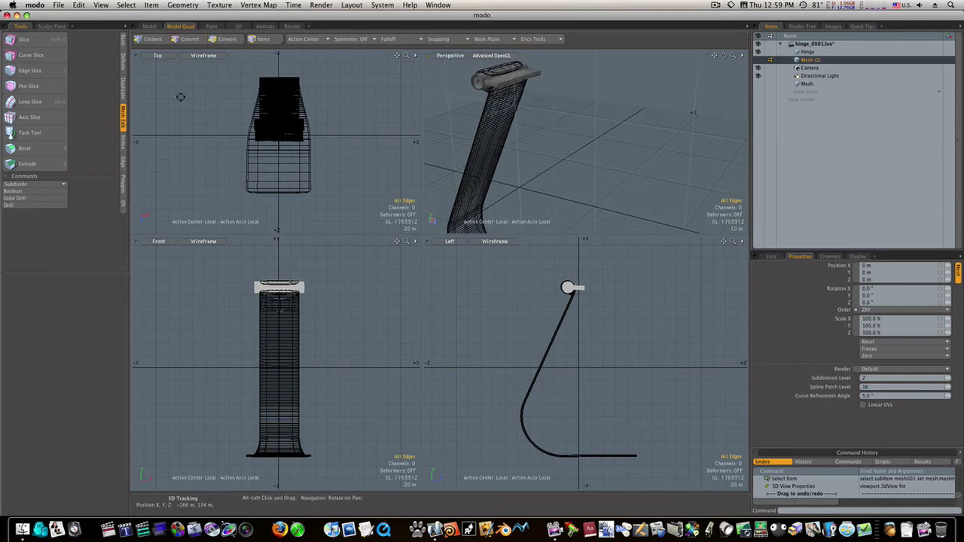
- Draw a flat cube about 394 m wide and 252 m high around the hinge in the Front view, with 1 segment per axis
{"action": "left_click", "coordinate": [124, 43]}
{"action": "left_click", "coordinate": [9, 40]}
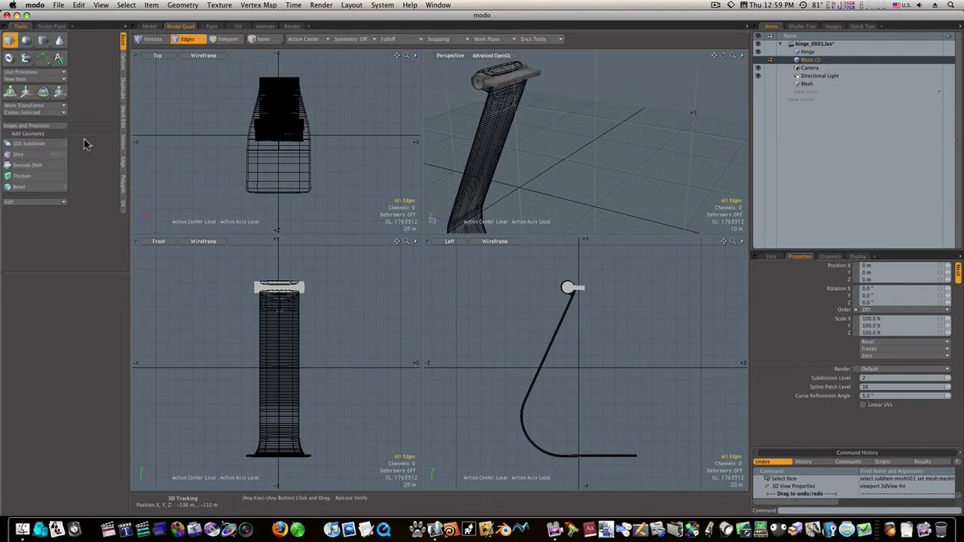
{"action": "left_click_drag", "start_coordinate": [280, 318], "coordinate": [231, 309], "text": "ctrl+alt"}
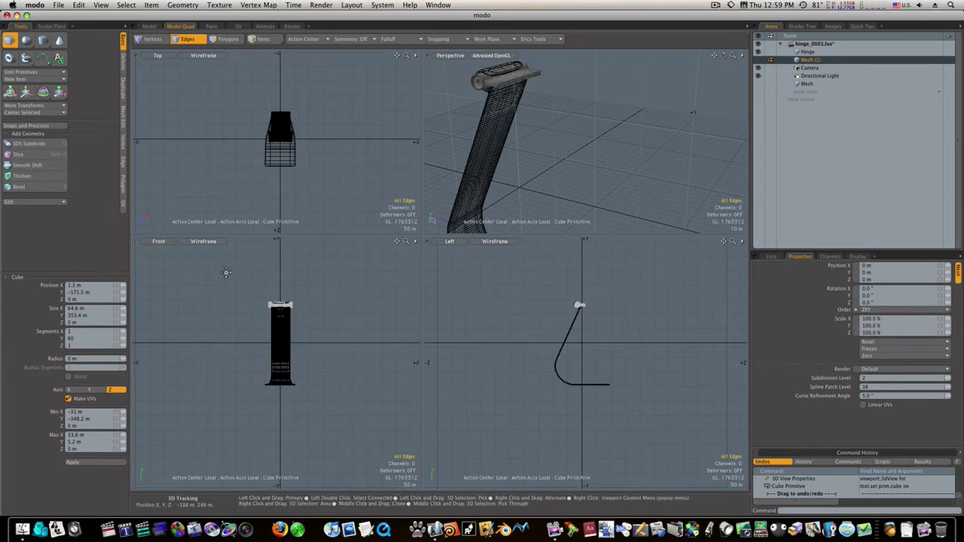
{"action": "left_click_drag", "start_coordinate": [257, 298], "coordinate": [337, 344]}
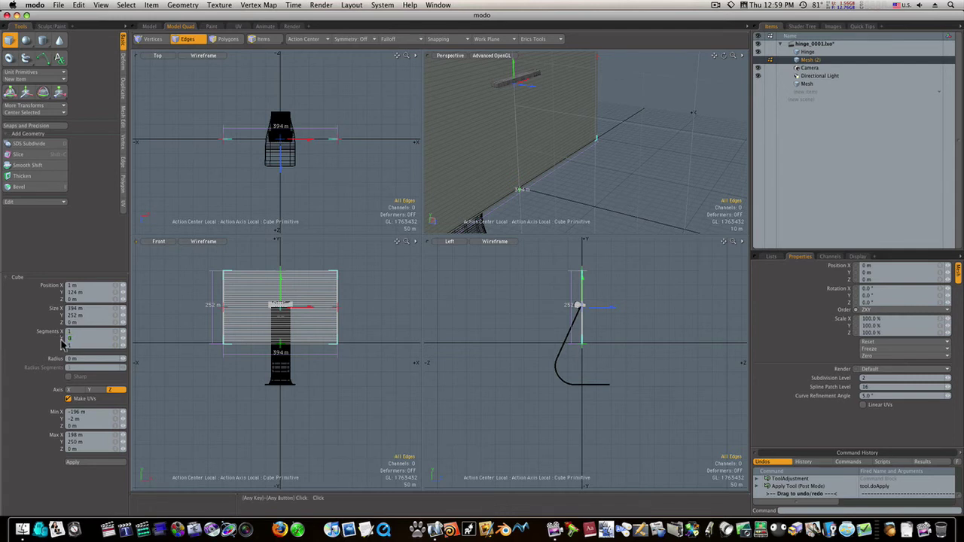
{"action": "key", "text": "Return"}
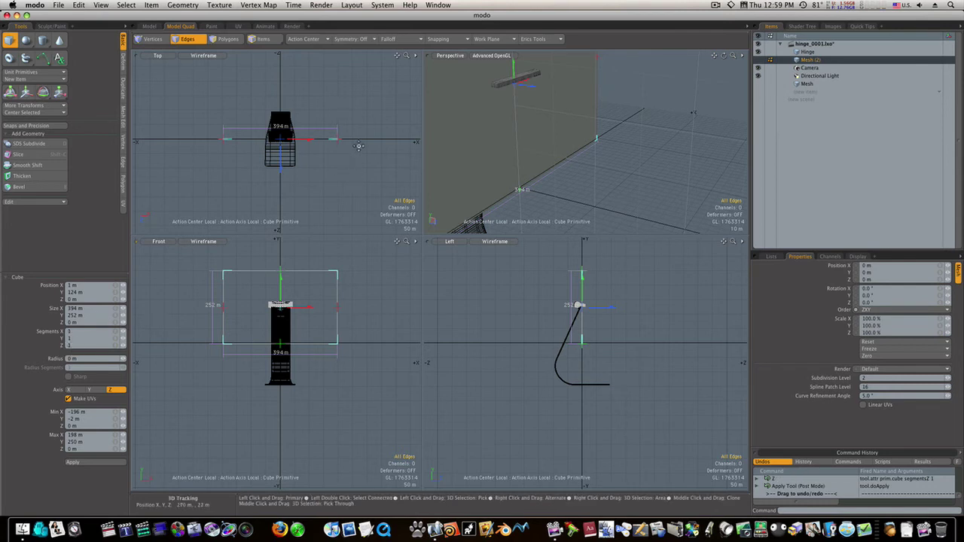
- Give the flat cube a thickness of about 12.5 m along Z and finish the primitive
{"action": "left_click_drag", "start_coordinate": [473, 103], "coordinate": [518, 97], "text": "alt"}
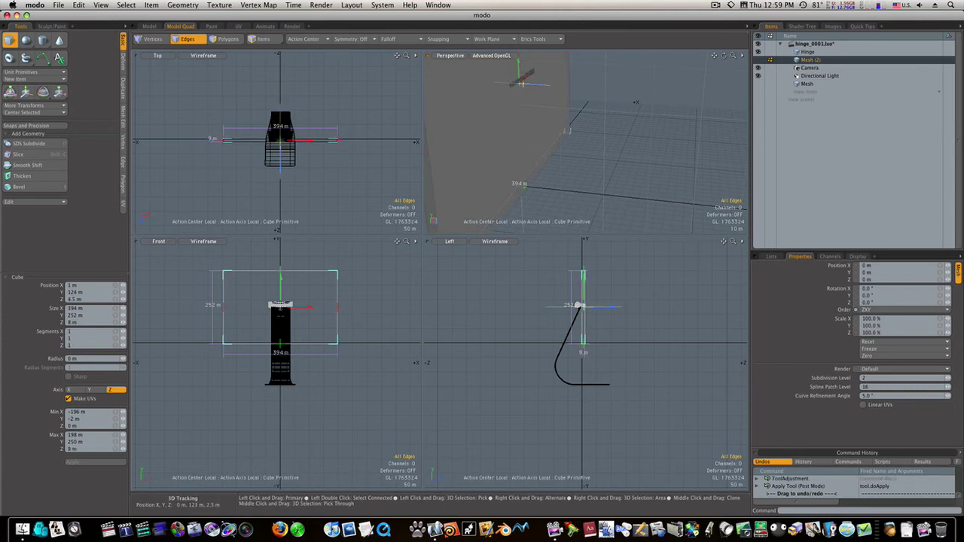
{"action": "left_click_drag", "start_coordinate": [495, 108], "coordinate": [529, 89], "text": "alt"}
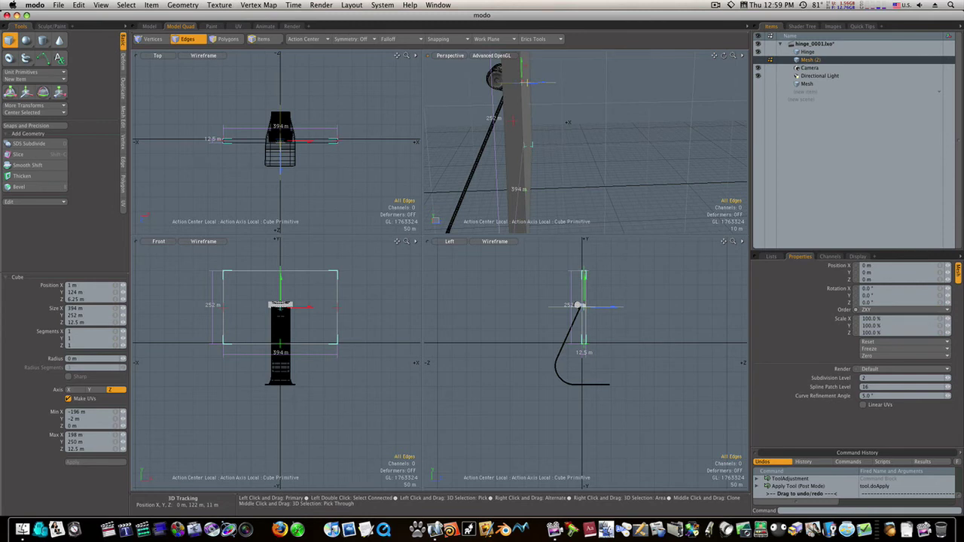
{"action": "left_click_drag", "start_coordinate": [560, 108], "coordinate": [609, 154], "text": "alt"}
{"action": "key", "text": "space"}
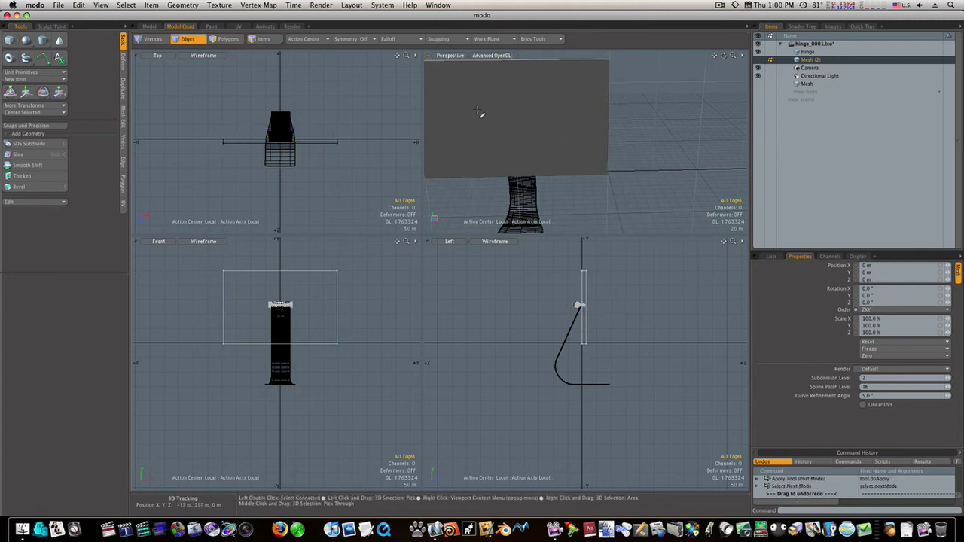
- Bevel the panel's front polygon with an inset to form a narrow frame around the screen
{"action": "left_click", "coordinate": [223, 39]}
{"action": "left_click", "coordinate": [496, 119]}
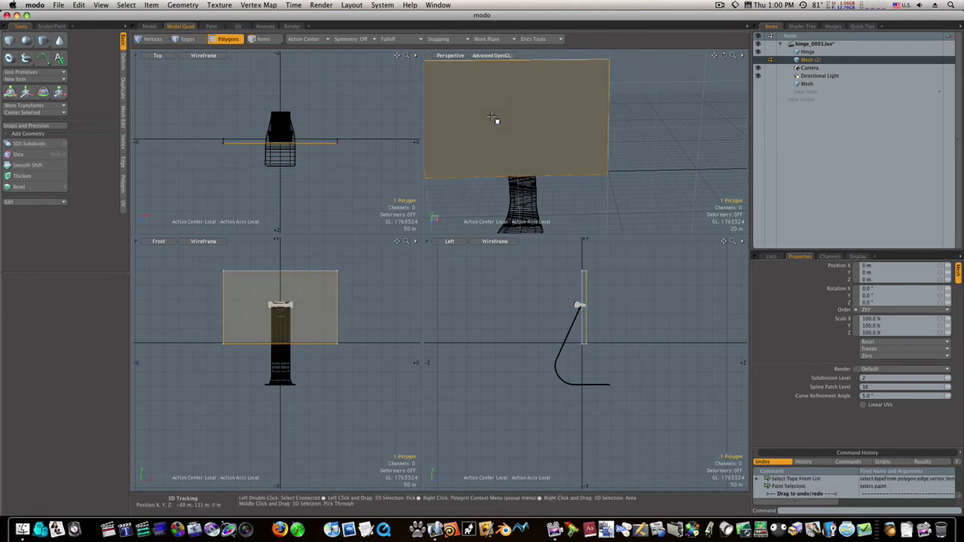
{"action": "key", "text": "b"}
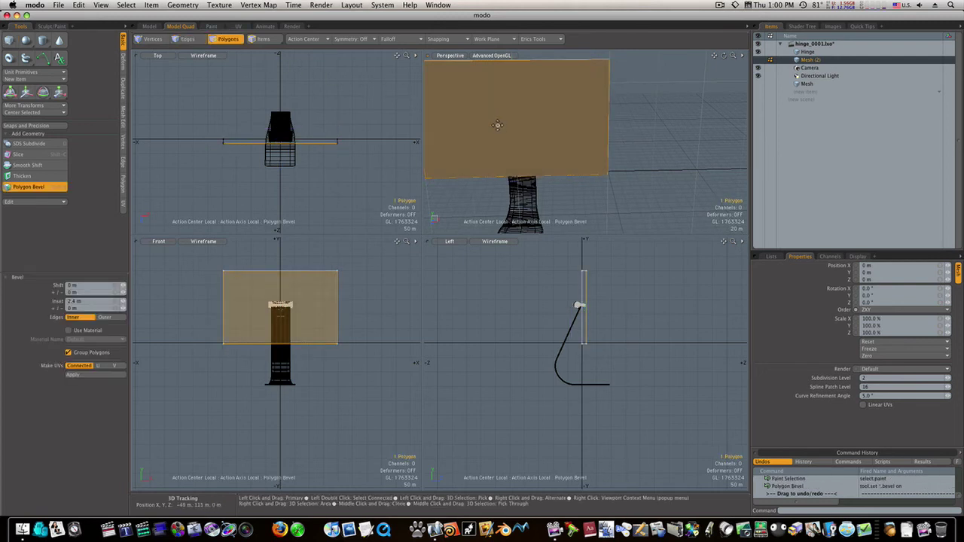
{"action": "left_click", "coordinate": [512, 129]}
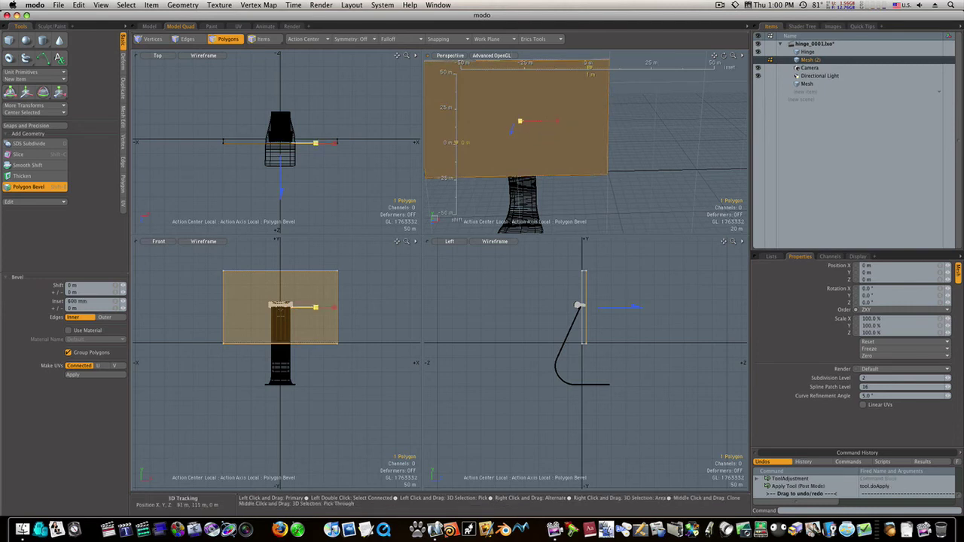
{"action": "left_click_drag", "start_coordinate": [558, 122], "coordinate": [594, 122]}
- Bevel the inner screen polygon again with a shift of about -5.4 m to recess it behind the frame
{"action": "left_click", "coordinate": [518, 135], "text": "shift"}
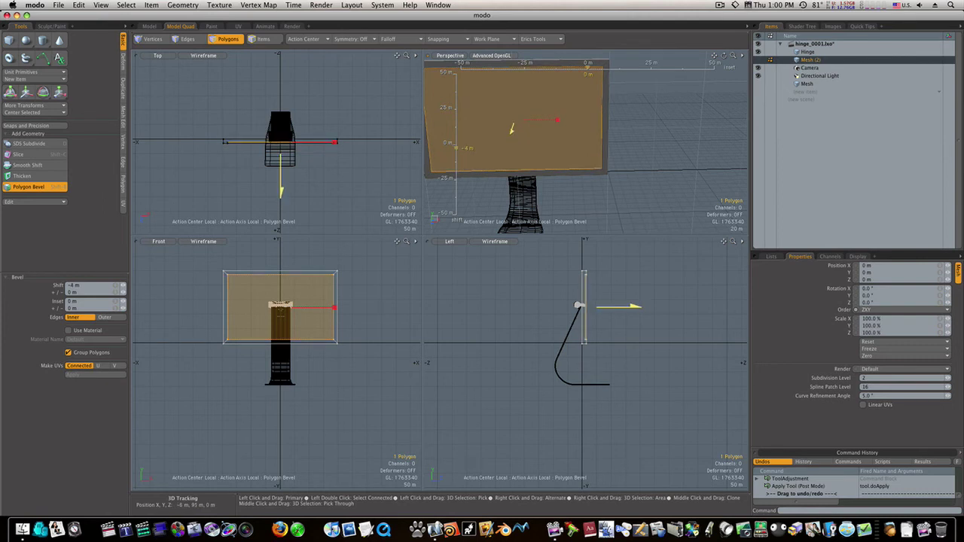
{"action": "left_click_drag", "start_coordinate": [545, 126], "coordinate": [624, 142], "text": "alt"}
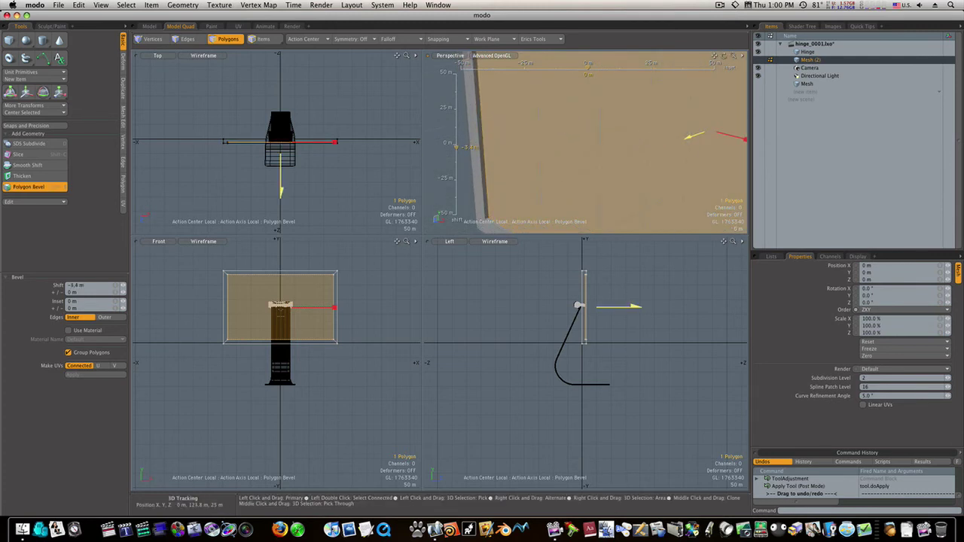
{"action": "left_click_drag", "start_coordinate": [688, 137], "coordinate": [690, 136]}
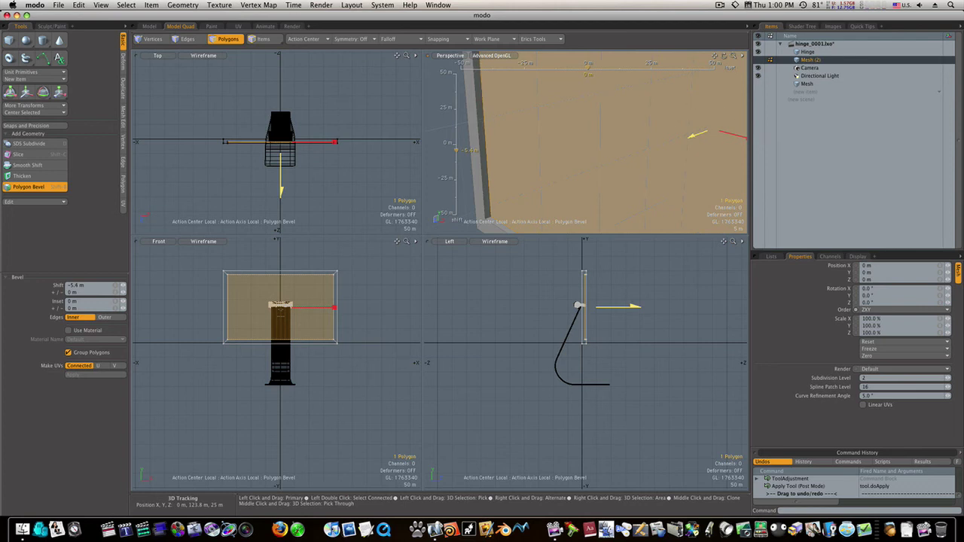
{"action": "left_click_drag", "start_coordinate": [681, 141], "coordinate": [523, 133], "text": "ctrl+alt"}
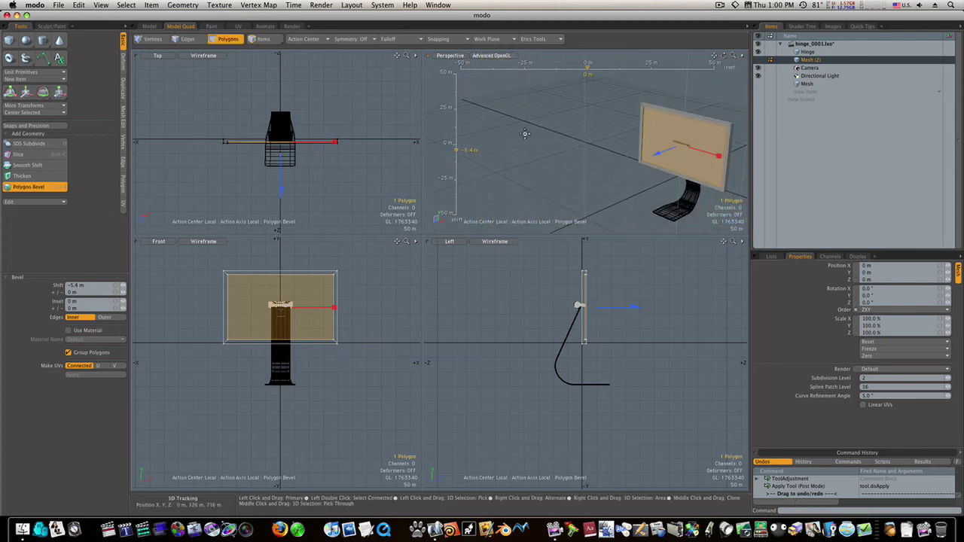
{"action": "key", "text": "space"}
{"action": "left_click", "coordinate": [544, 140]}
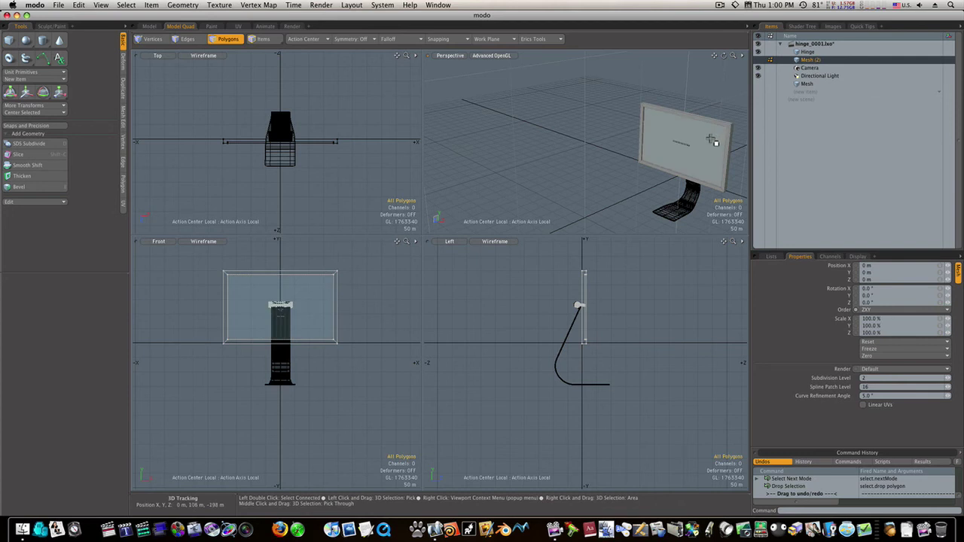
- Select the whole monitor panel and move it slightly forward along Z so the hinge plate stops poking through the screen
{"action": "left_click_drag", "start_coordinate": [708, 142], "coordinate": [666, 160], "text": "alt"}
{"action": "double_click", "coordinate": [673, 161]}
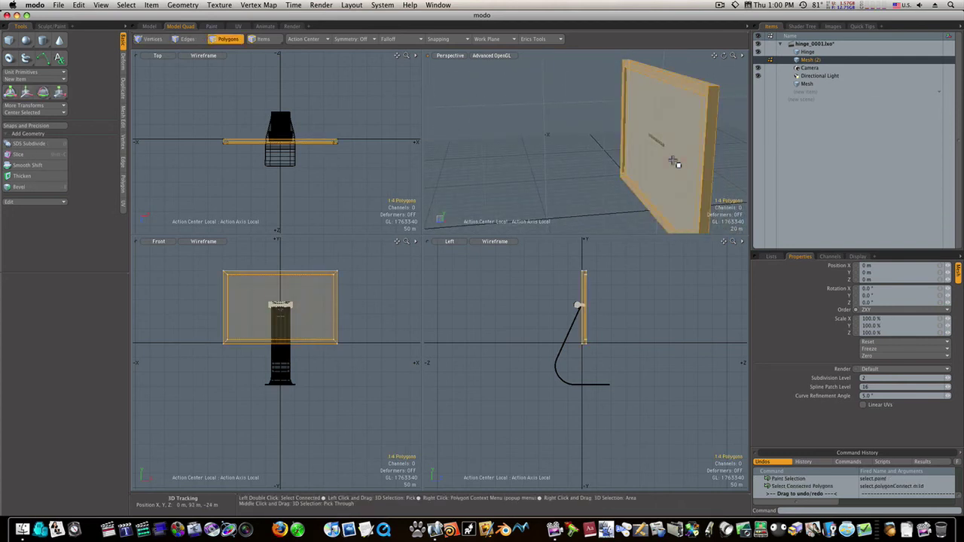
{"action": "key", "text": "w"}
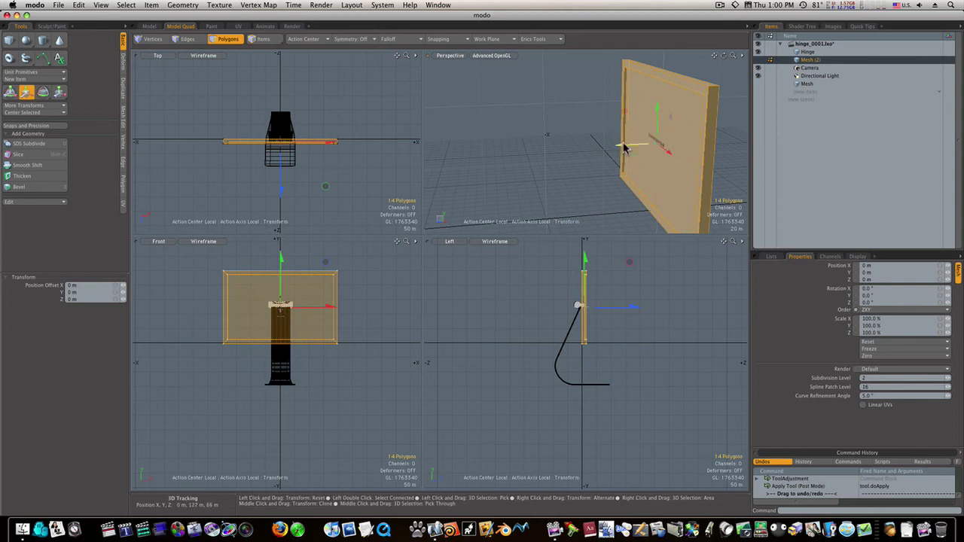
{"action": "key", "text": "space"}
{"action": "left_click", "coordinate": [586, 147]}
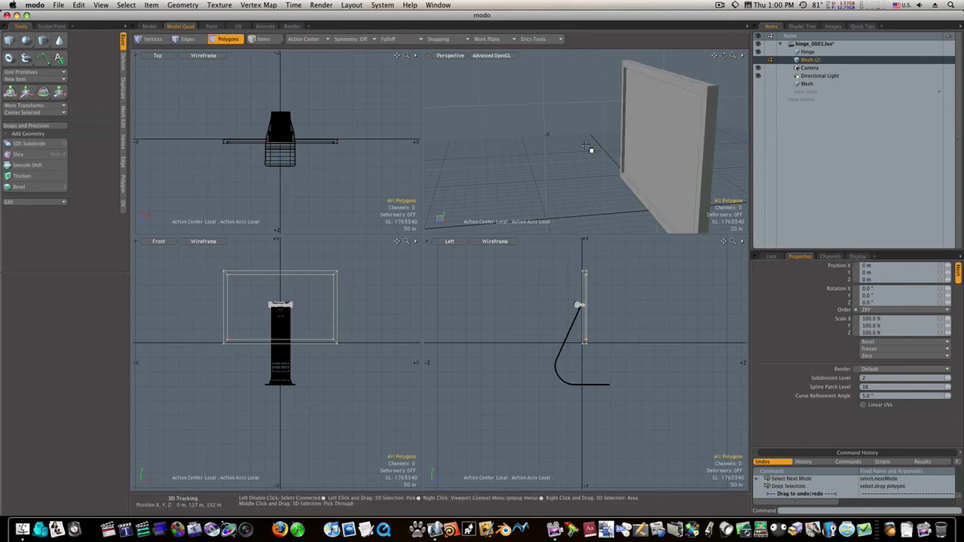
- Try converting the whole monitor panel to a subdivision surface, and revert it to plain faces
{"action": "double_click", "coordinate": [661, 146]}
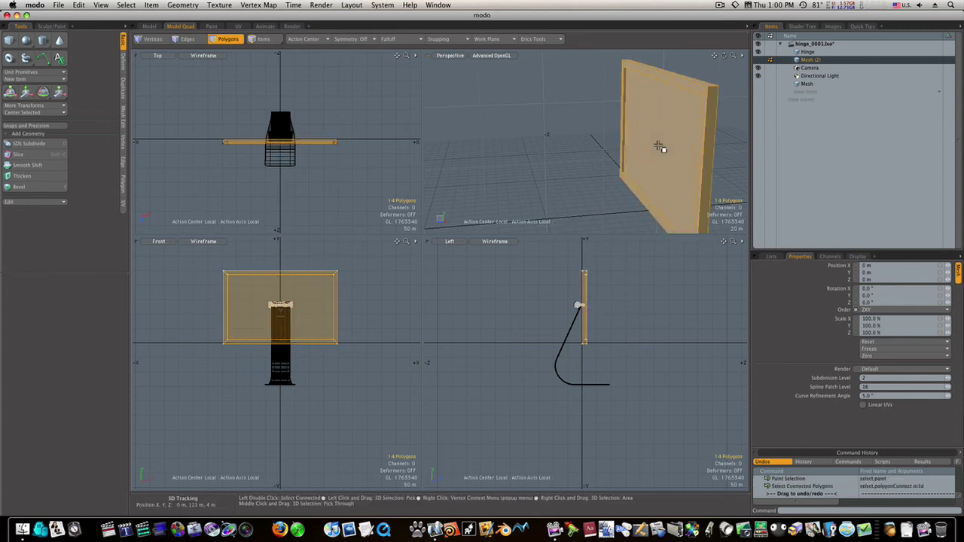
{"action": "key", "text": "Tab"}
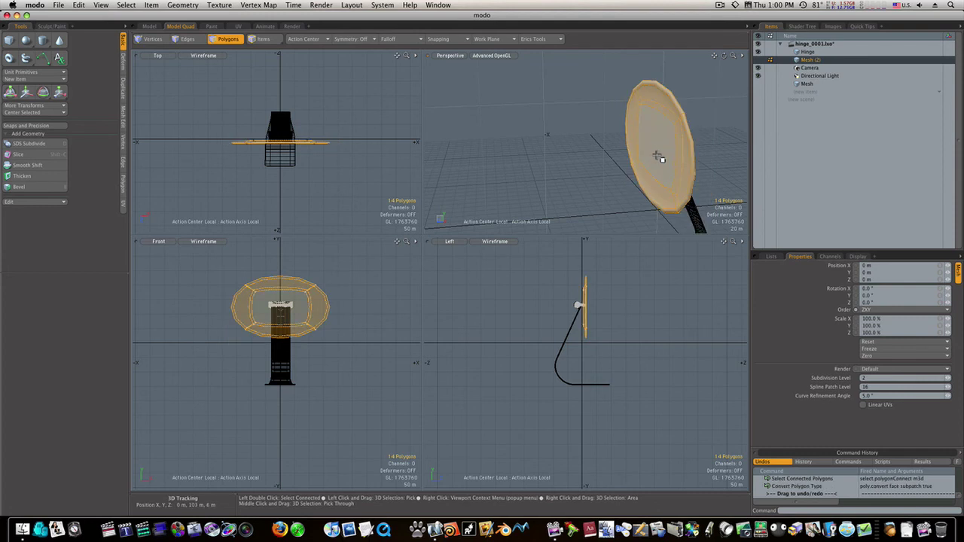
{"action": "key", "text": "Tab"}
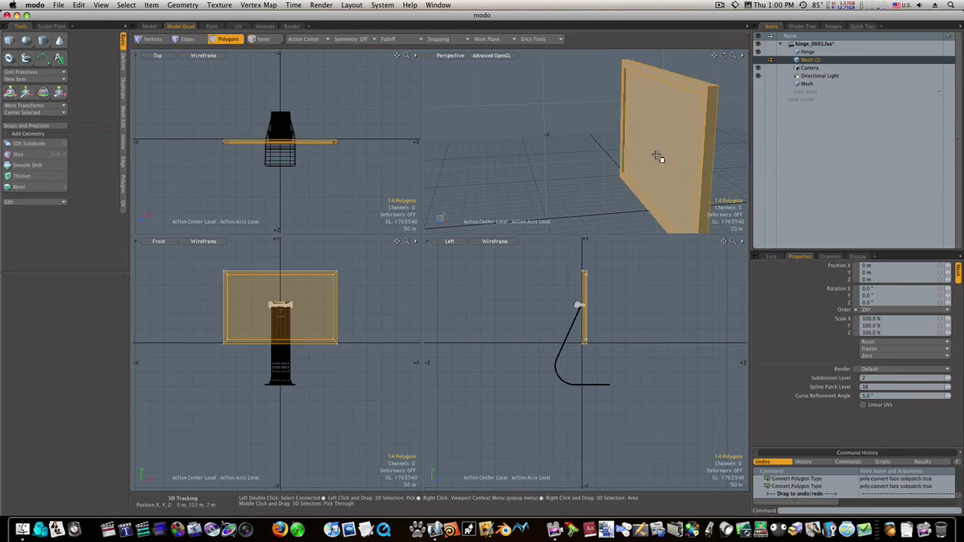
{"action": "left_click_drag", "start_coordinate": [657, 155], "coordinate": [741, 155], "text": "alt"}
{"action": "left_click", "coordinate": [514, 123]}
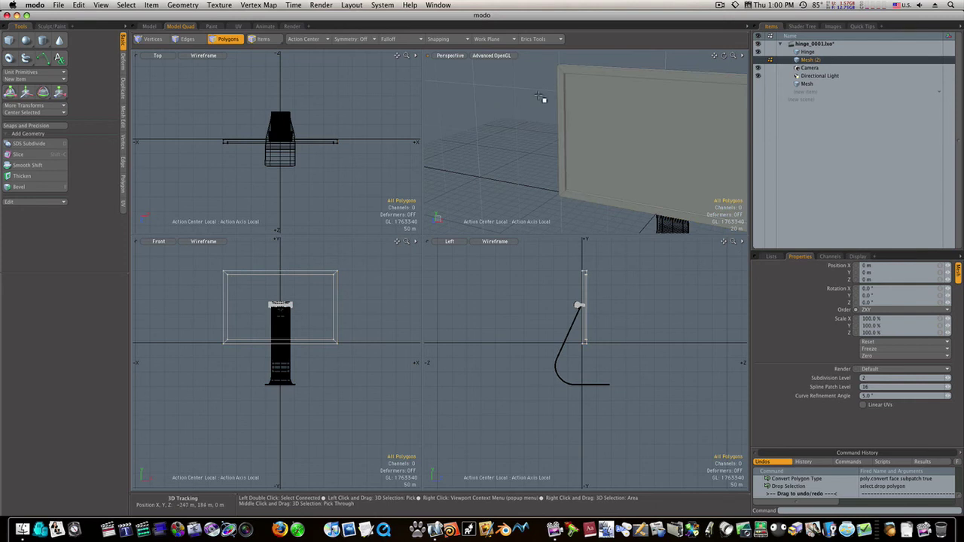
- Select the Hinge item together with Mesh (2) and examine the assembled monitor from both sides in the single perspective layout
{"action": "left_click", "coordinate": [622, 71]}
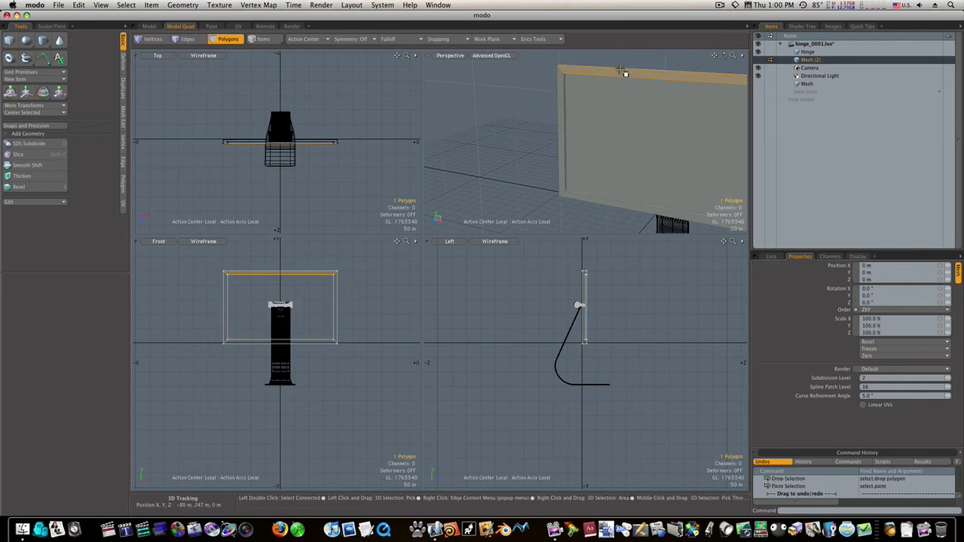
{"action": "left_click_drag", "start_coordinate": [622, 71], "coordinate": [459, 128], "text": "alt"}
{"action": "left_click", "coordinate": [585, 137], "text": "shift"}
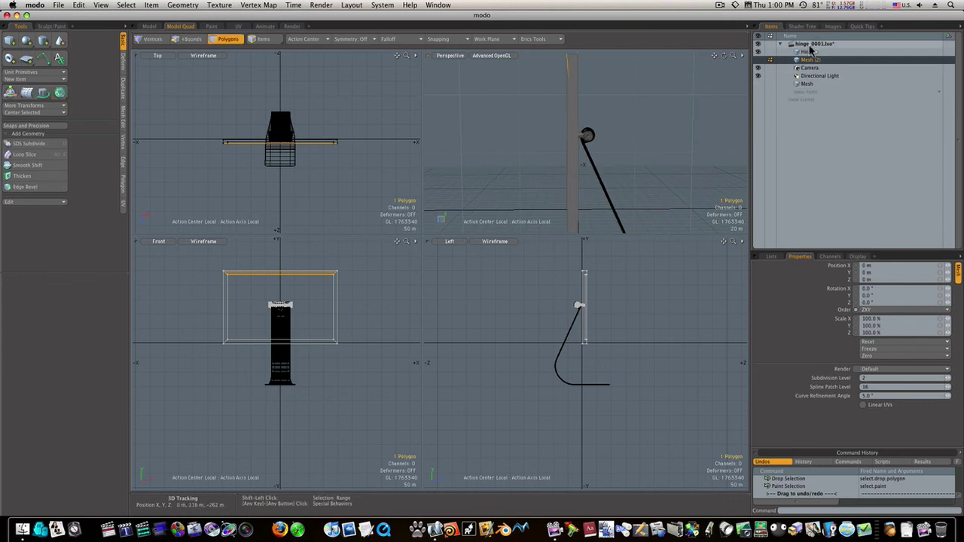
{"action": "left_click_drag", "start_coordinate": [585, 164], "coordinate": [564, 166], "text": "ctrl+alt"}
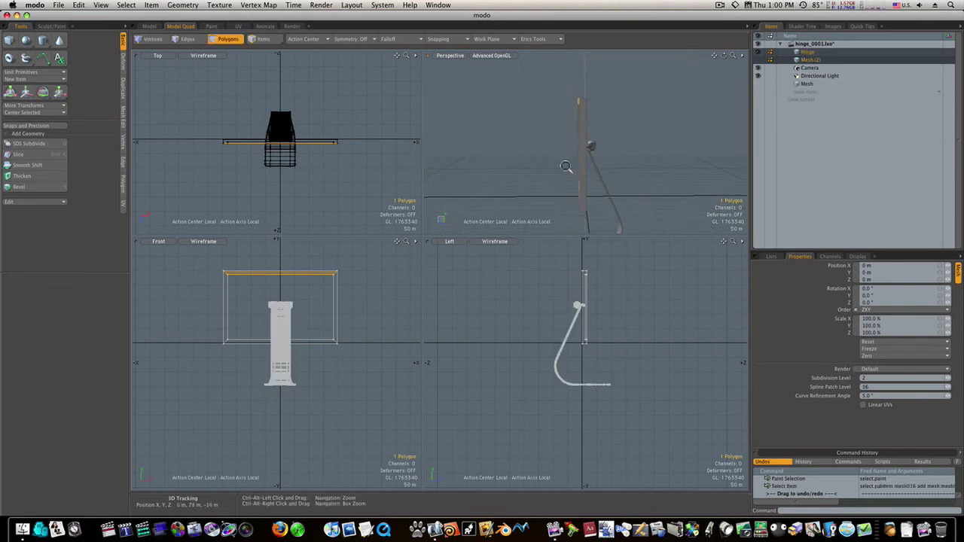
{"action": "left_click", "coordinate": [150, 27]}
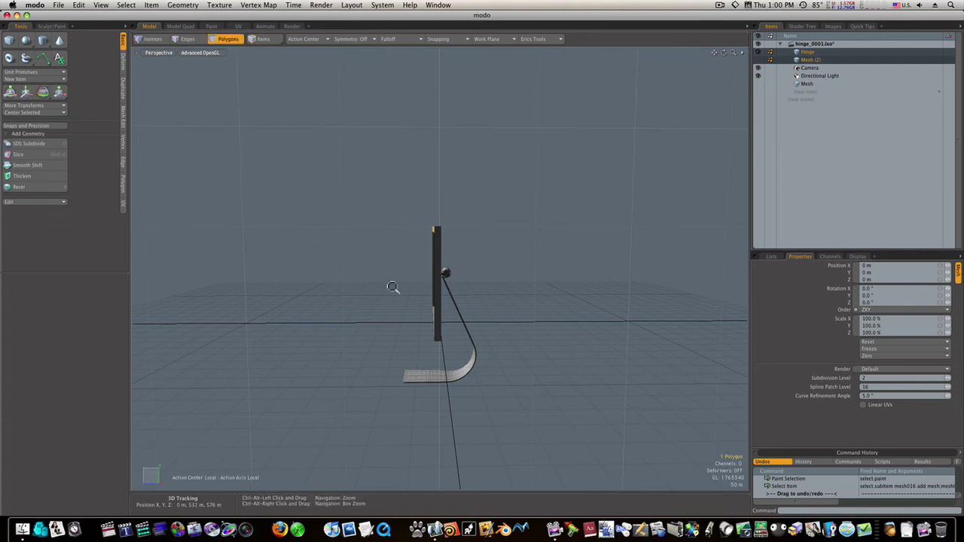
{"action": "left_click_drag", "start_coordinate": [469, 310], "coordinate": [535, 305], "text": "ctrl+alt"}
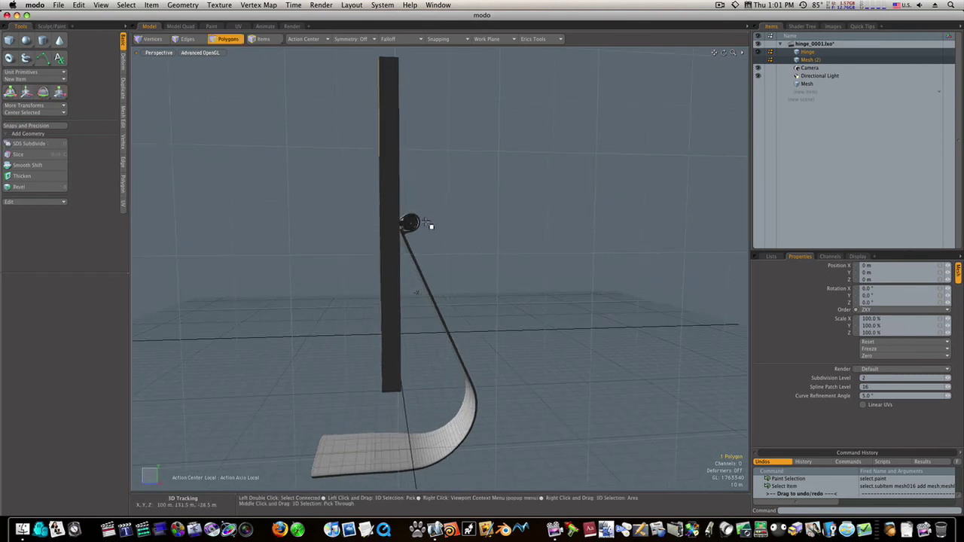
{"action": "left_click_drag", "start_coordinate": [421, 240], "coordinate": [125, 241], "text": "alt"}
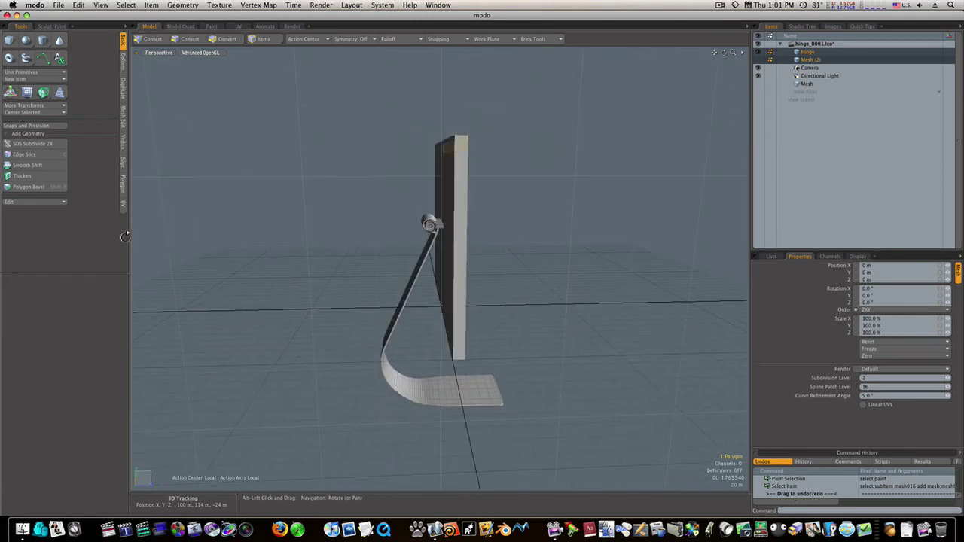